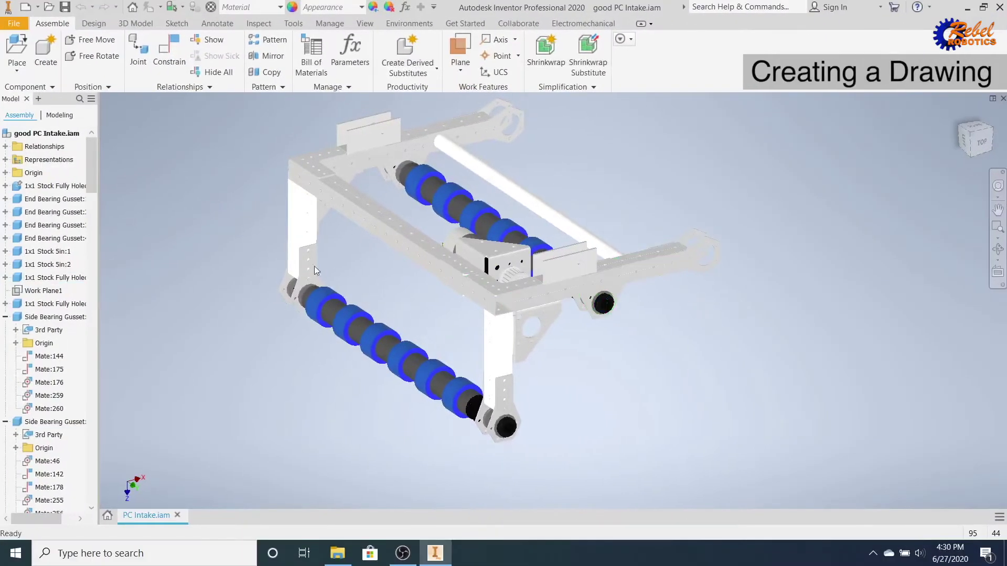
Create a drawing of the PC Intake assembly from the Standard.idw template and place its base view at 1/4 scale
right_click(42, 135)
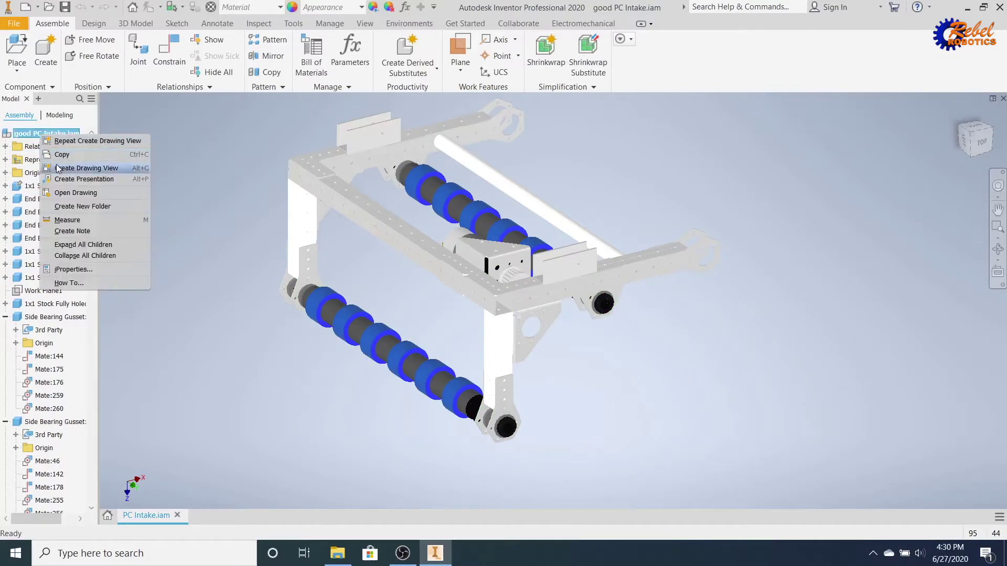
click(57, 169)
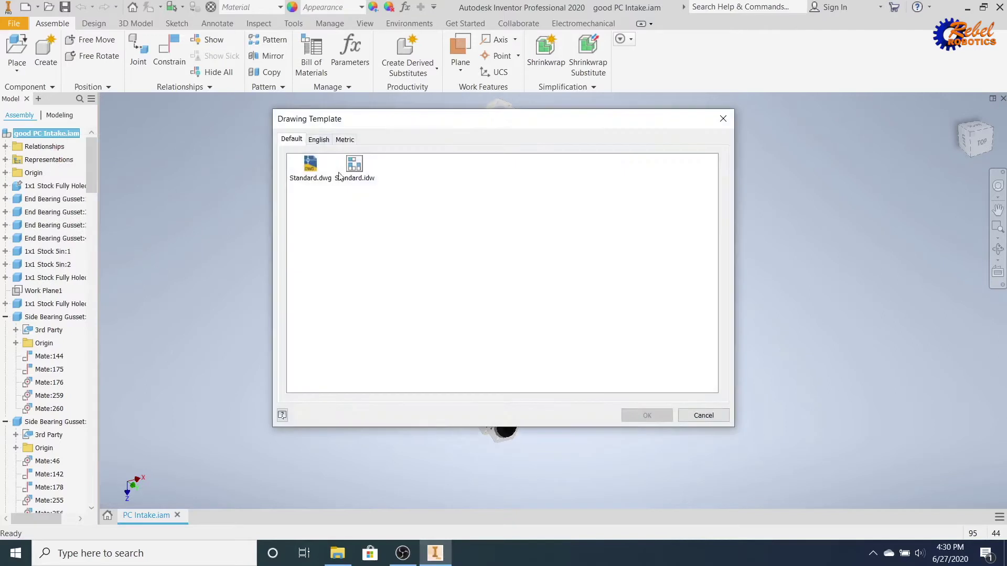
click(354, 167)
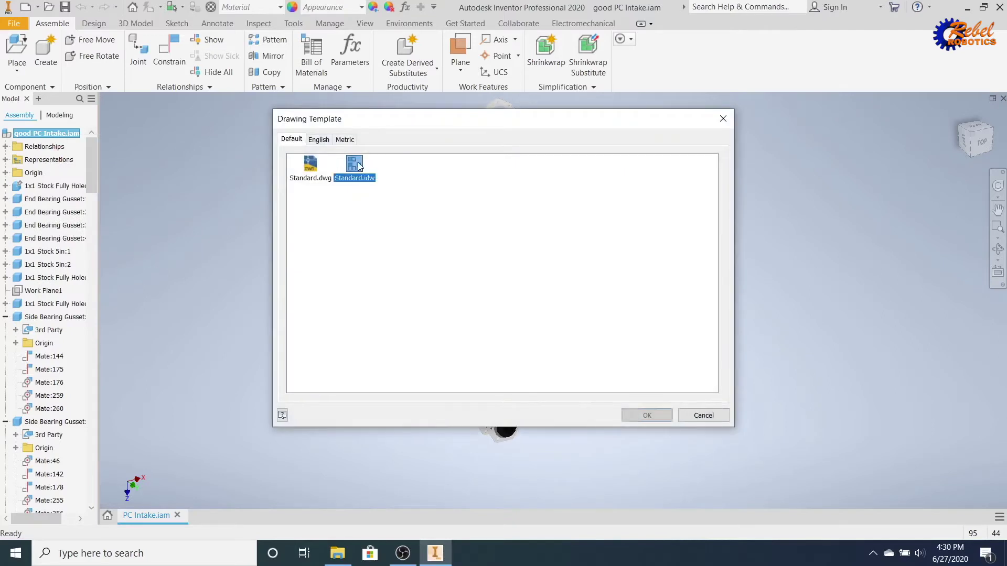
click(636, 416)
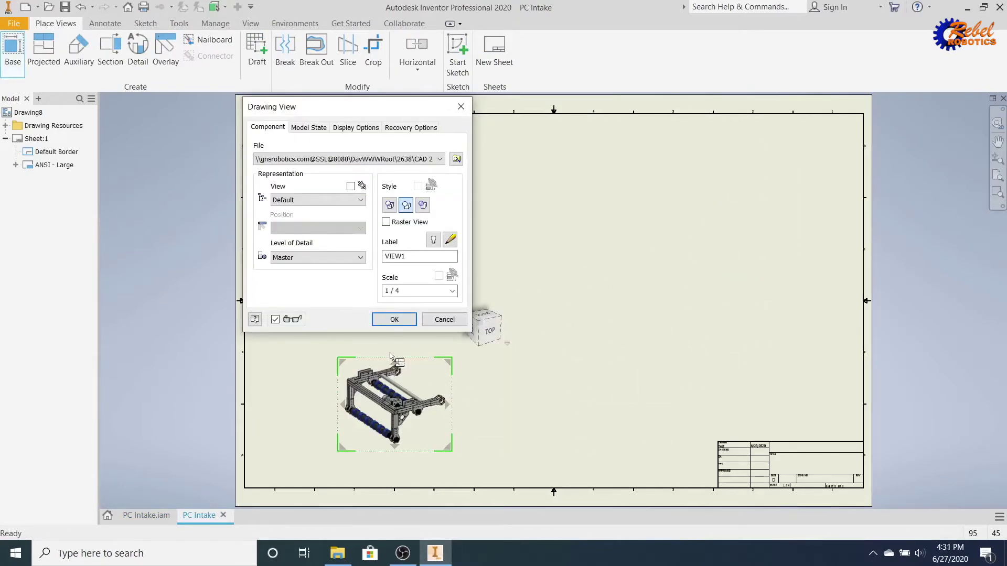
click(392, 320)
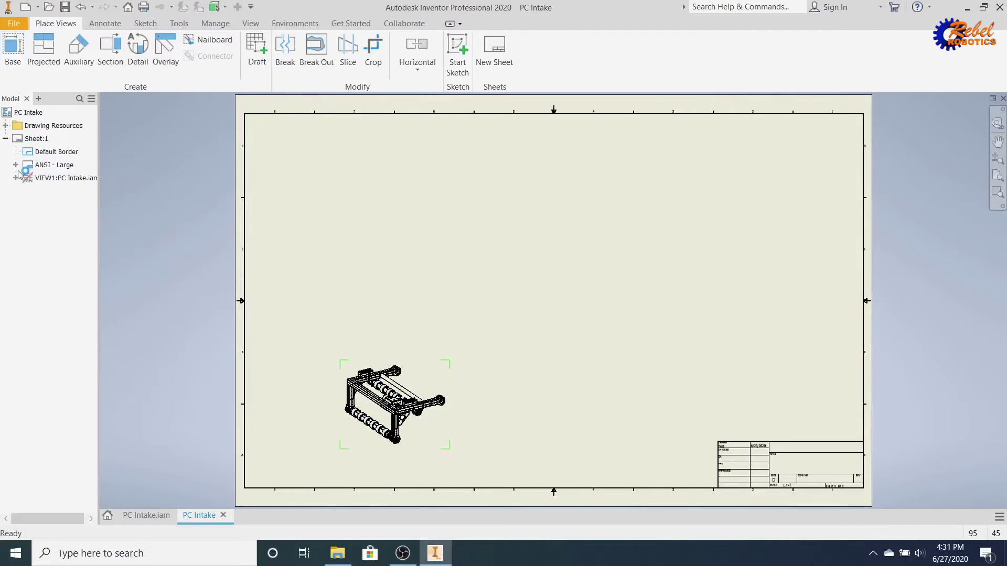
Resize the drawing sheet to a custom size in inches with a height of 11 and a width of 8.5
right_click(42, 141)
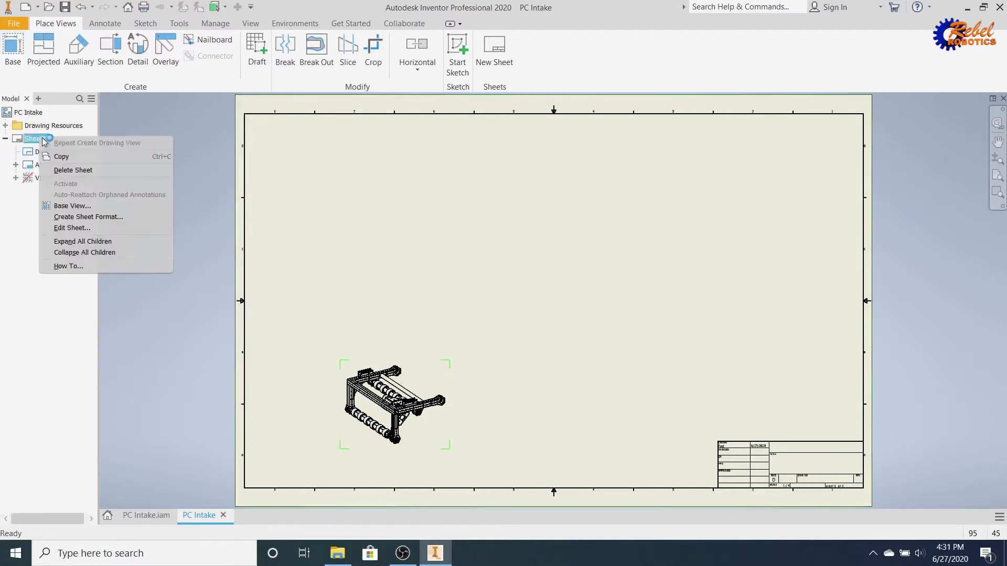
click(59, 229)
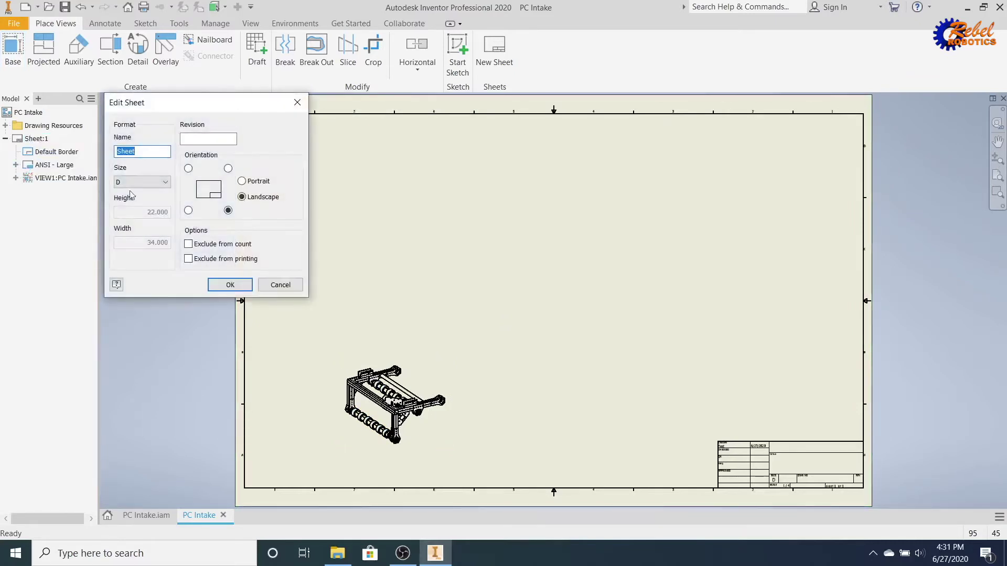
click(140, 180)
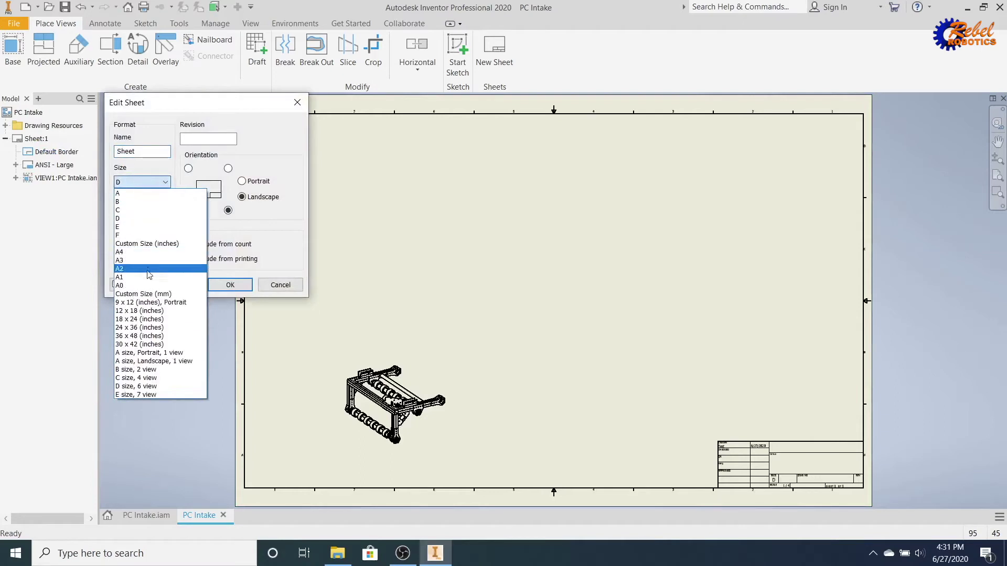
click(162, 243)
key(shift+Tab)
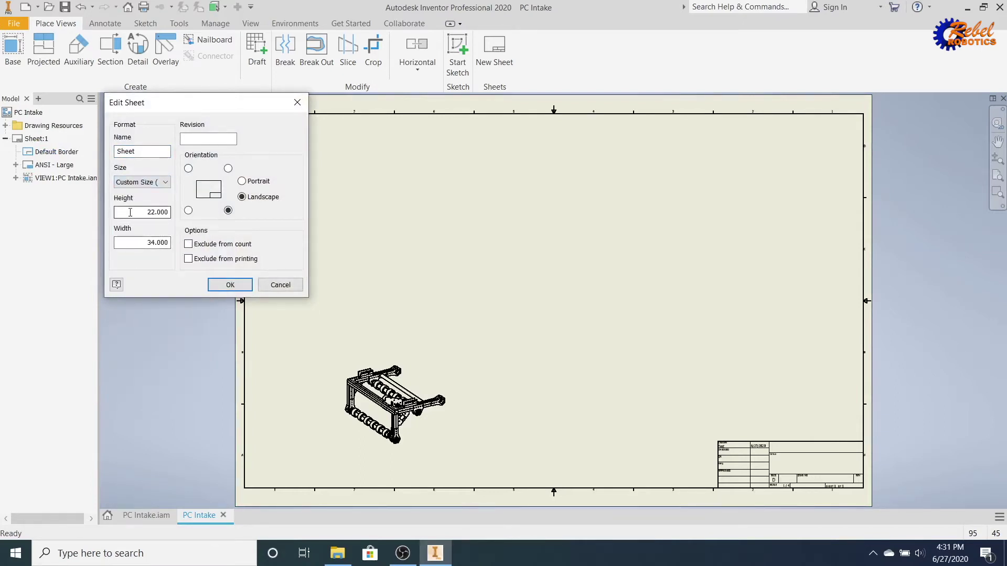
text(11)
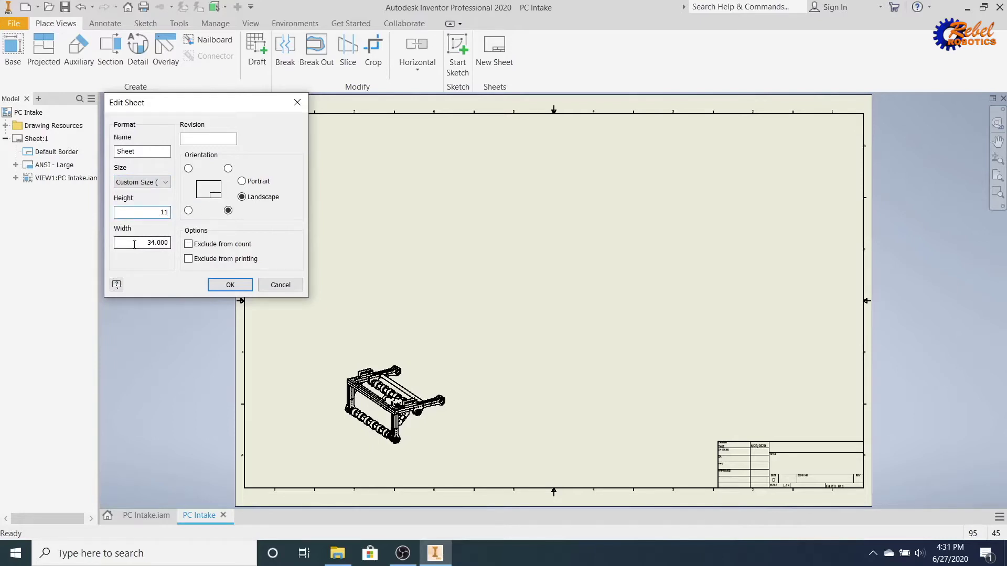
key(Tab)
text(8)
key(Return)
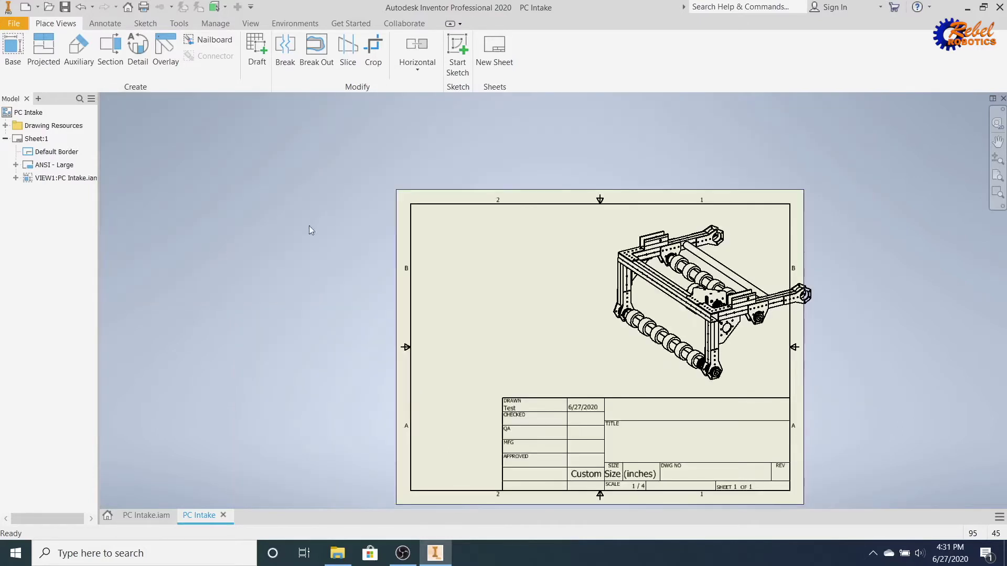
Move the assembly view fully inside the sheet border and delete the ANSI - Large title block
drag(750, 217, 649, 223)
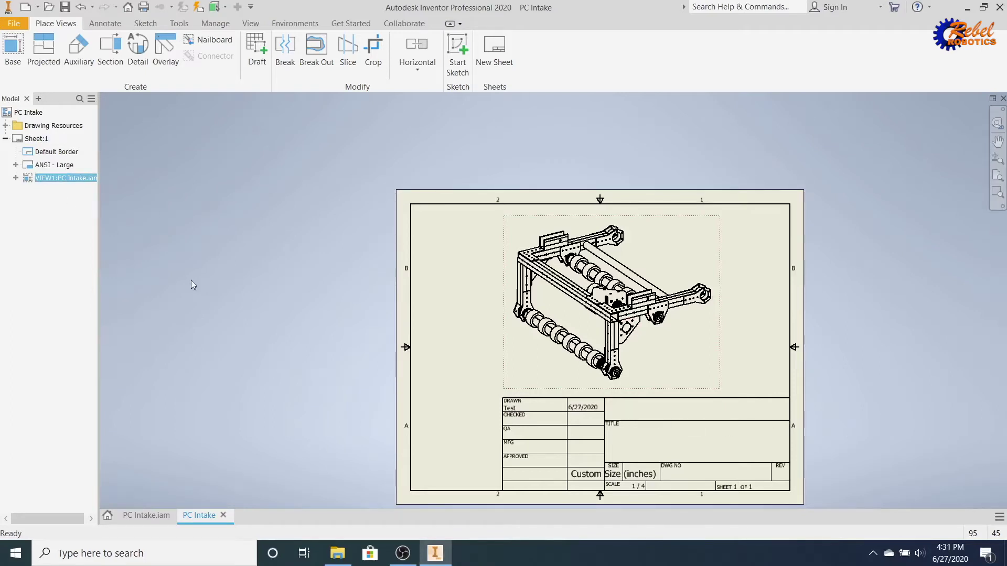
click(63, 166)
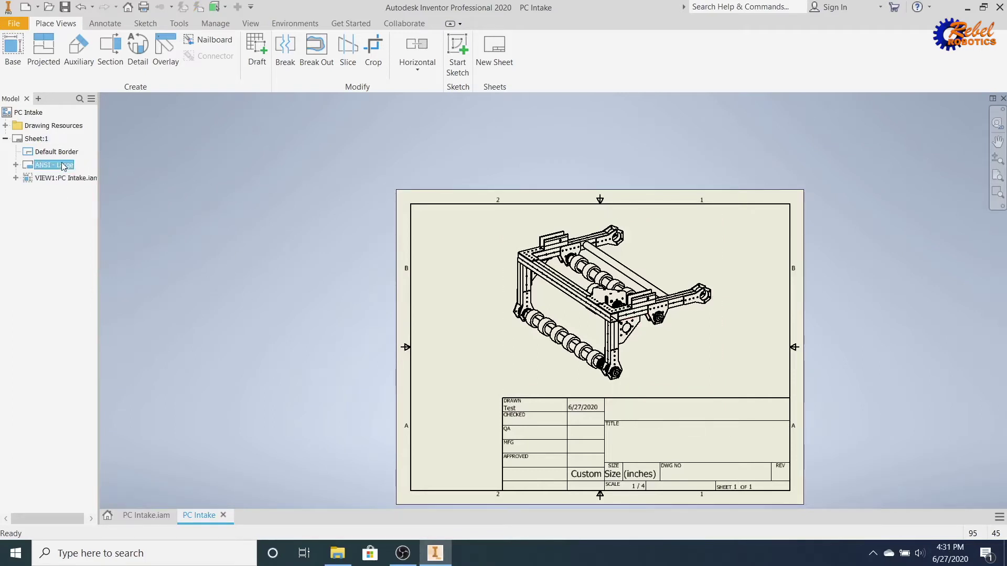
right_click(64, 166)
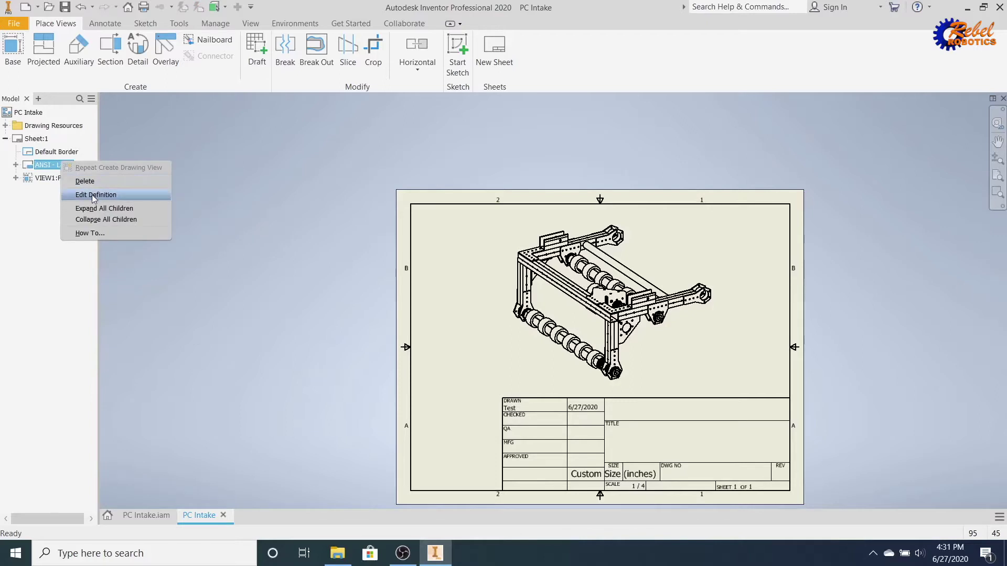
click(95, 184)
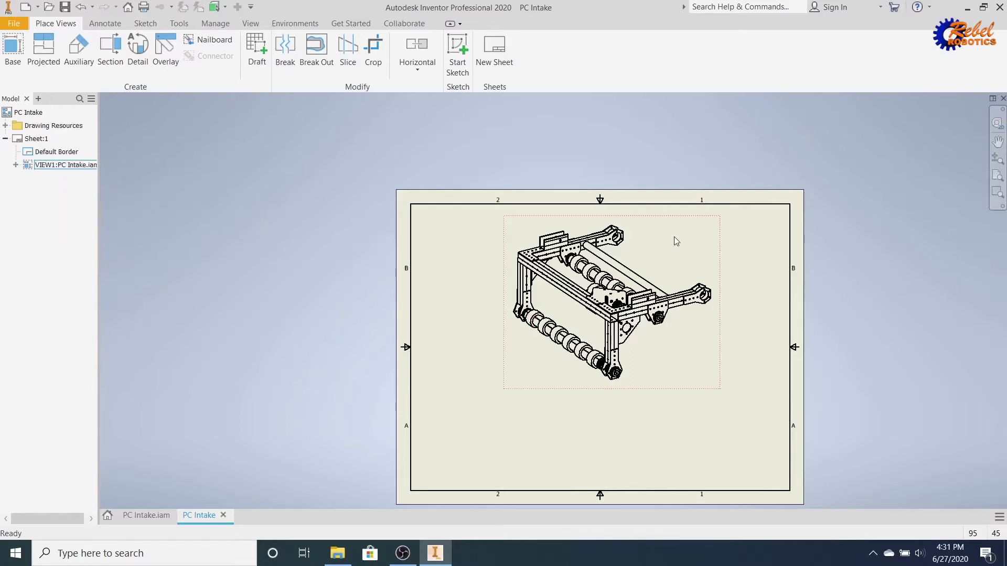
Lower the assembly view to the middle of the sheet and set its scale to 1.5/4
drag(676, 222, 675, 266)
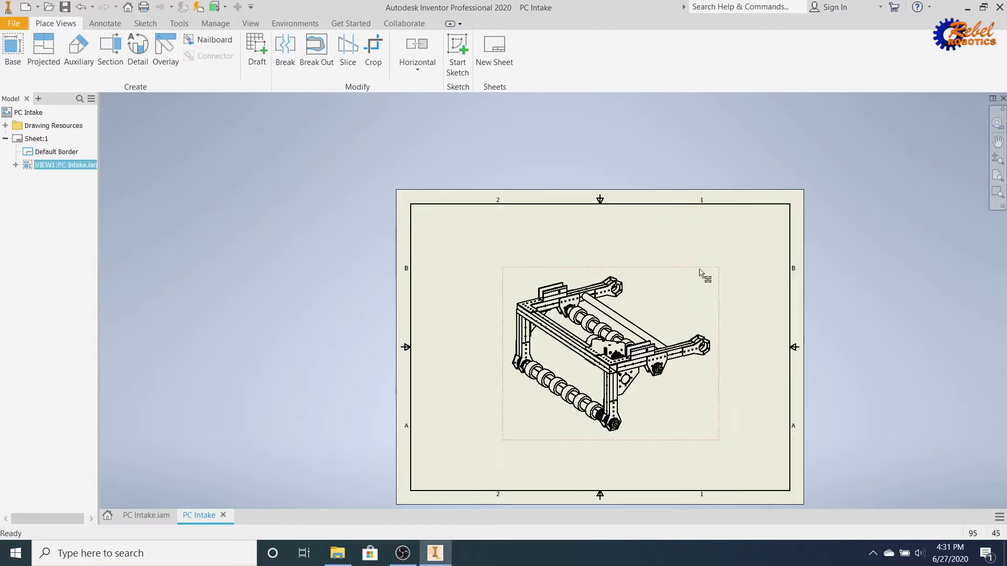
double_click(674, 278)
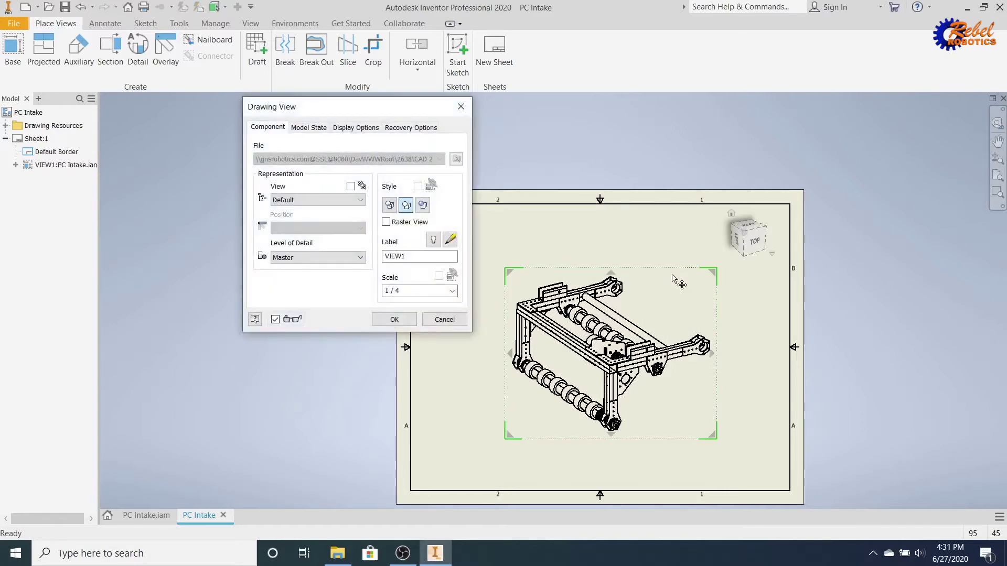
click(418, 291)
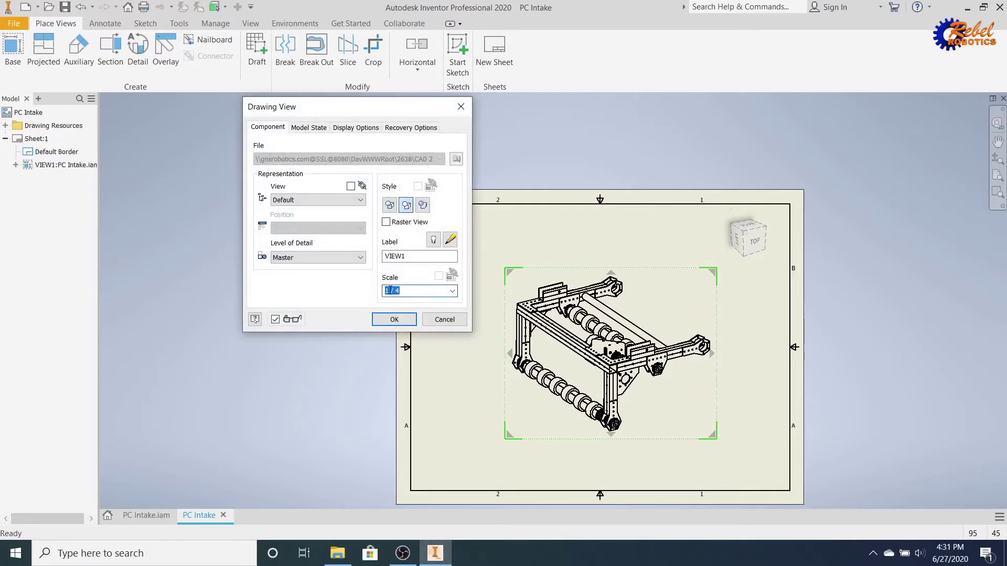
text(1)
click(396, 320)
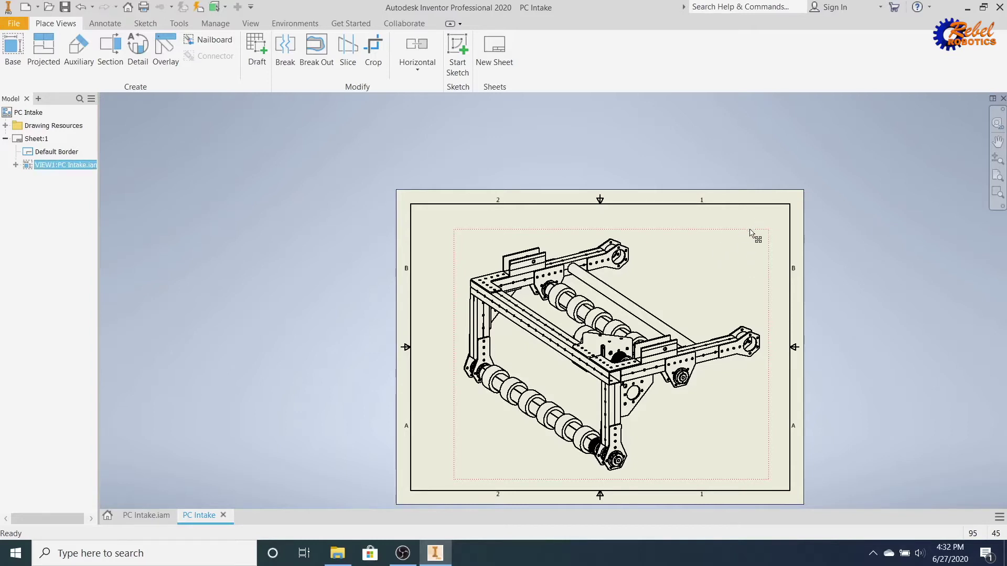
Reorient the drawing view to the assembly's Left face, turned so the rollers run horizontally, and shift it slightly up on the sheet
double_click(727, 240)
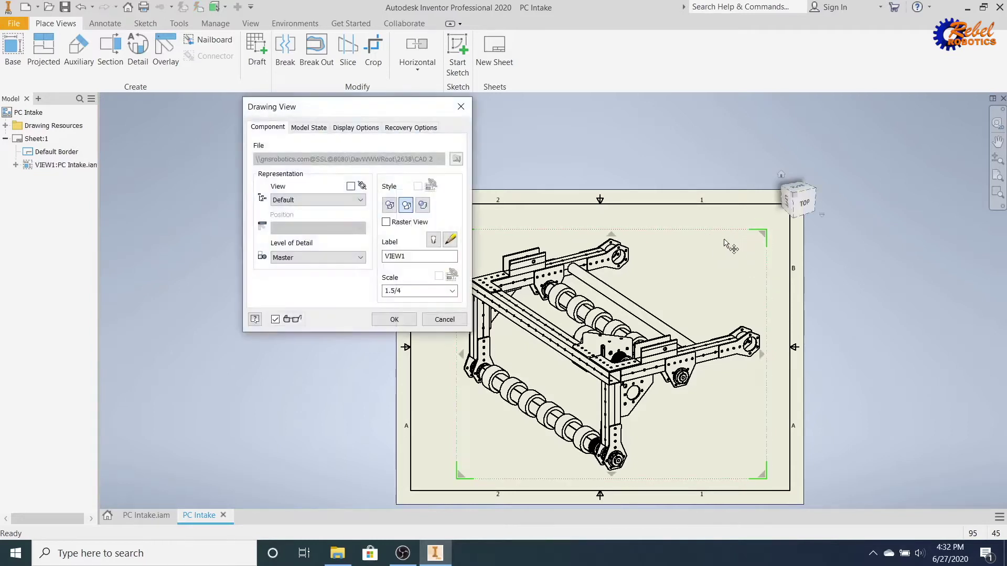
click(807, 203)
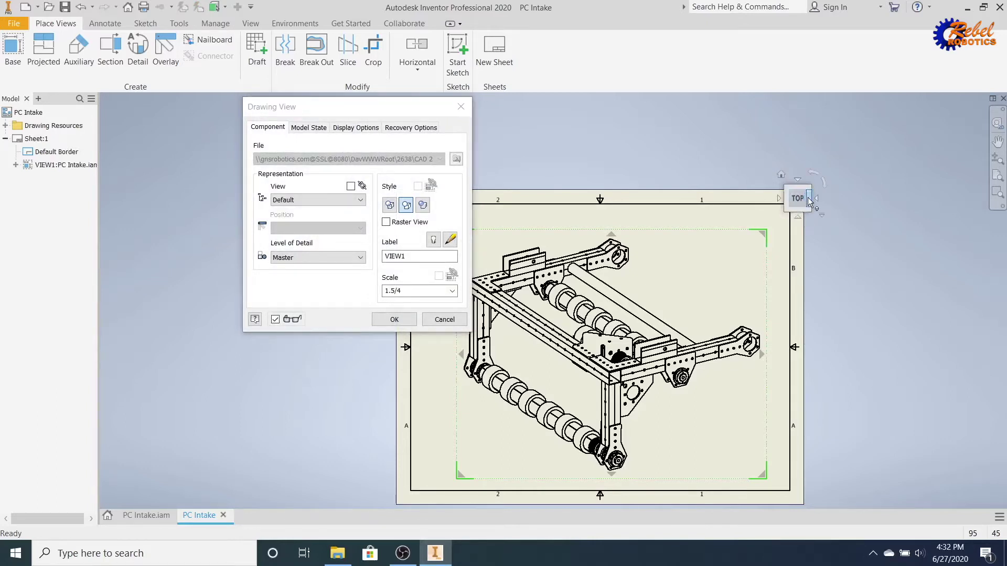
click(798, 181)
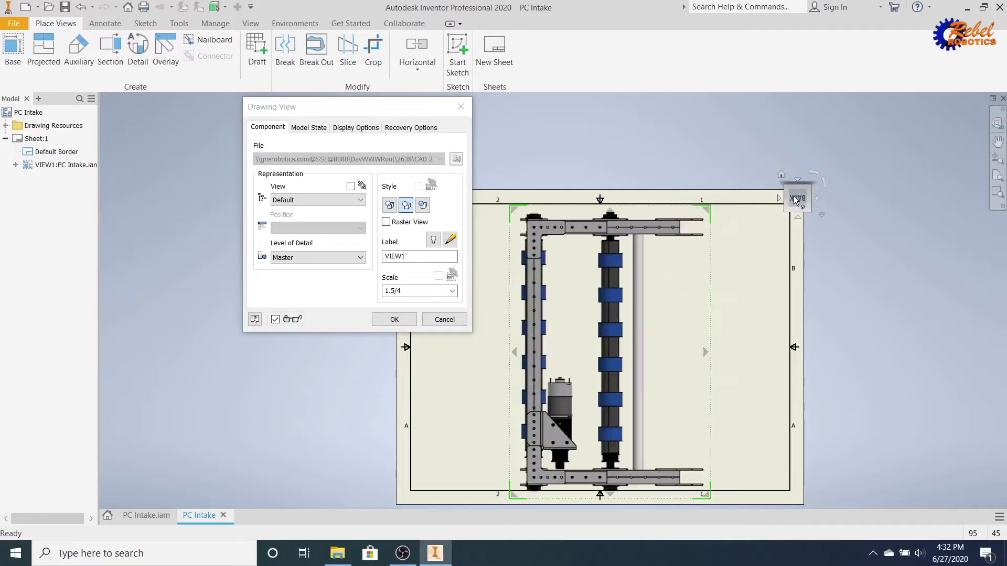
click(780, 198)
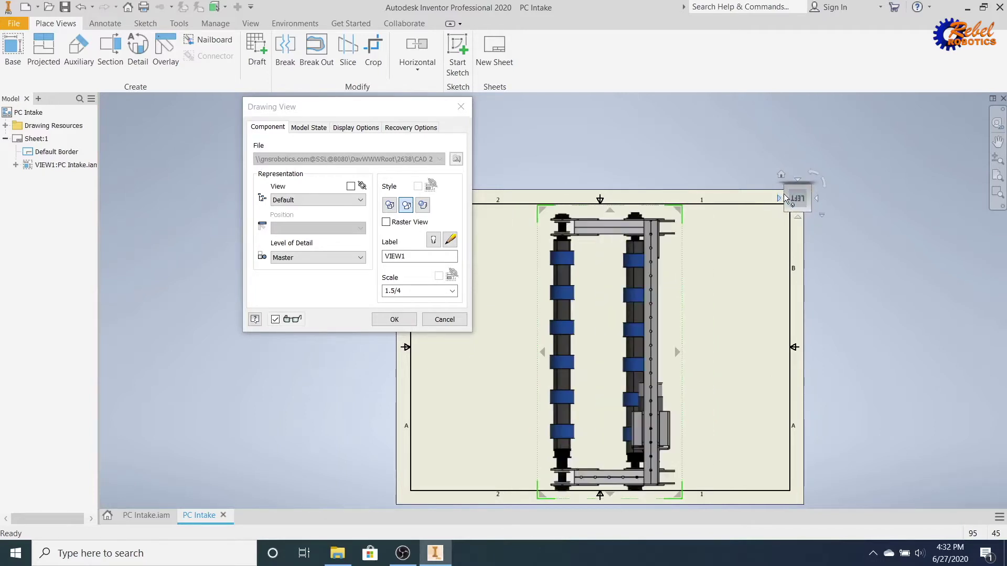
click(817, 183)
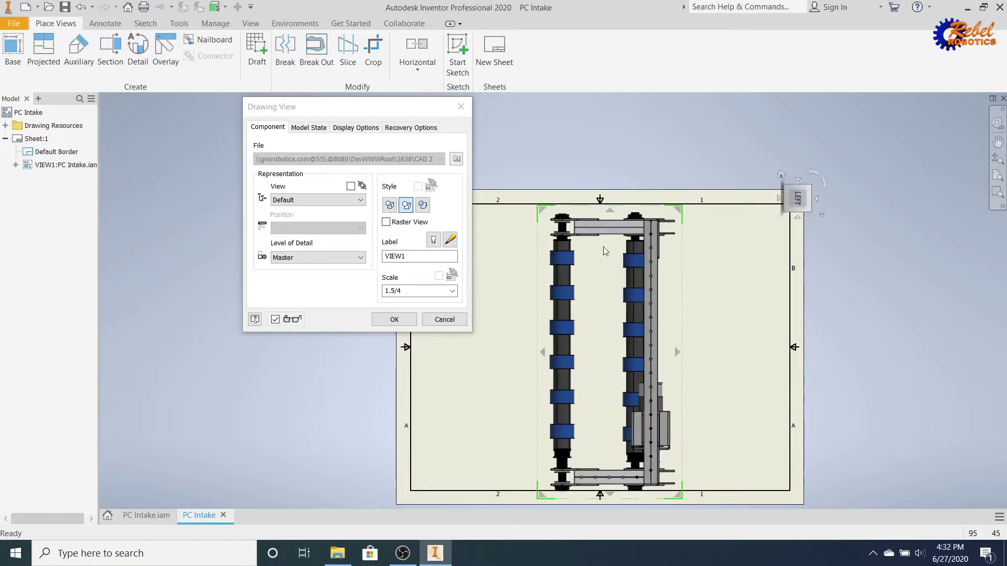
click(394, 320)
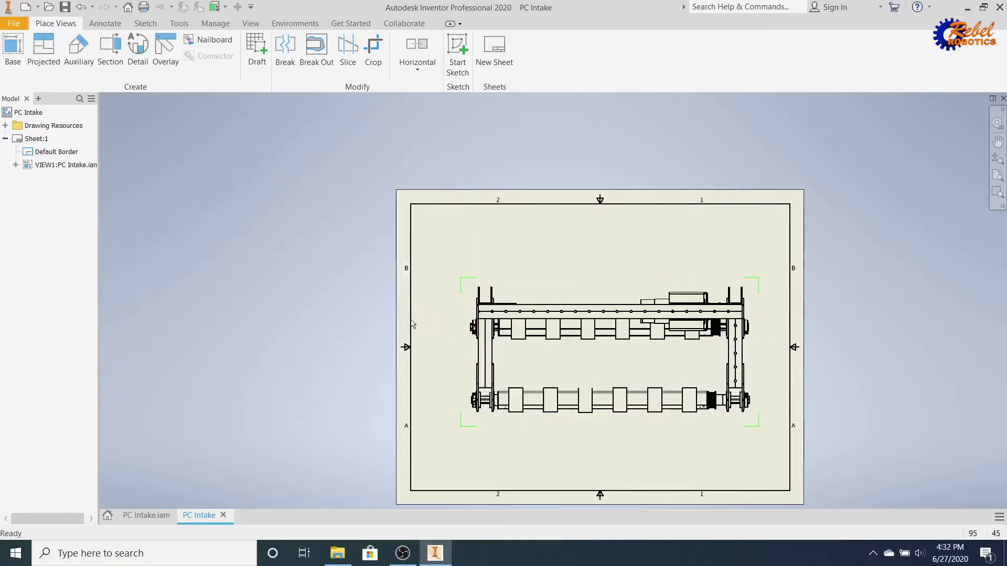
drag(575, 283, 558, 264)
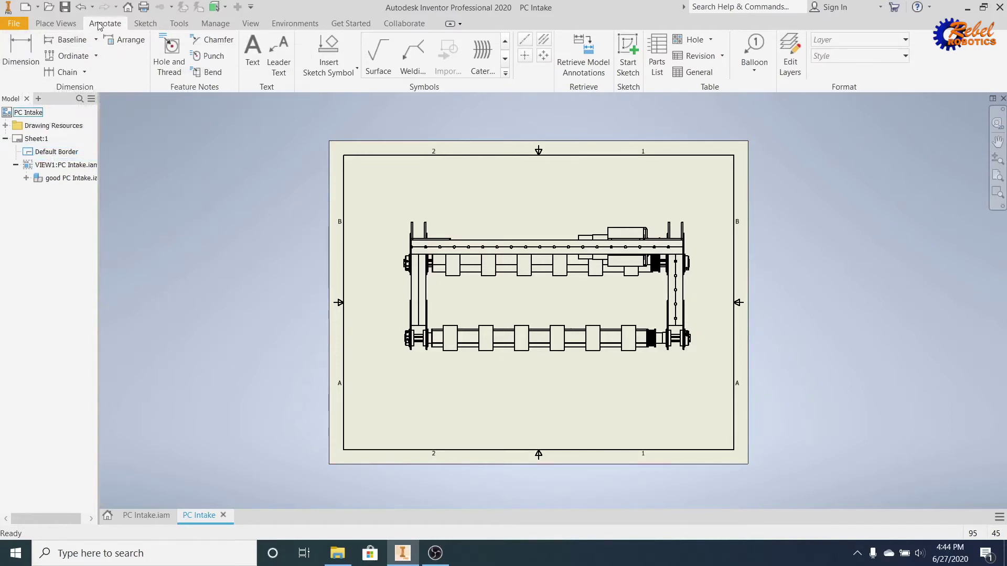
Dimension the vertical distance from the top rail's upper edge to the lower roller shaft's upper edge, placing it left of the view
click(29, 60)
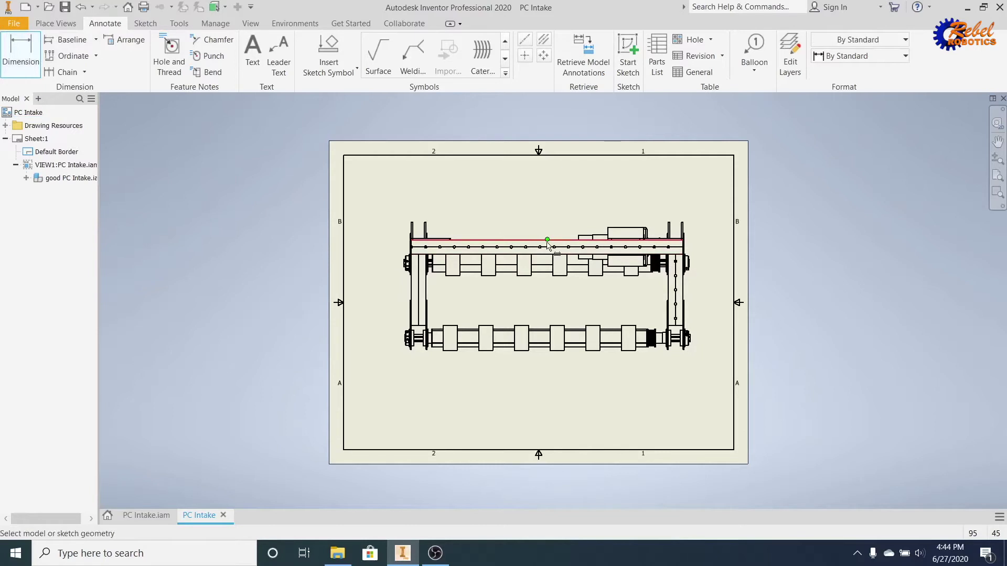
click(547, 243)
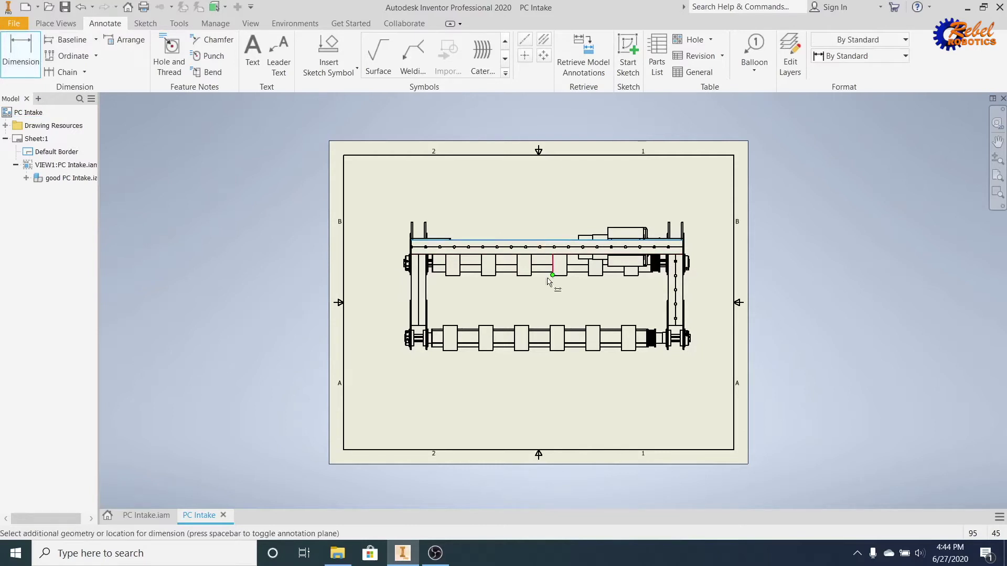
scroll(550, 331, down, 4)
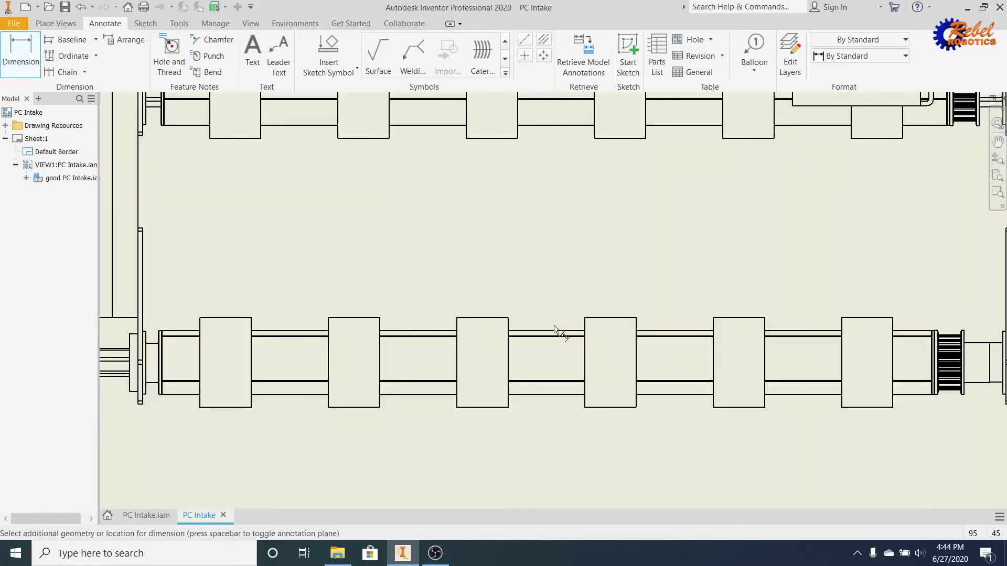
click(552, 333)
scroll(551, 325, up, 4)
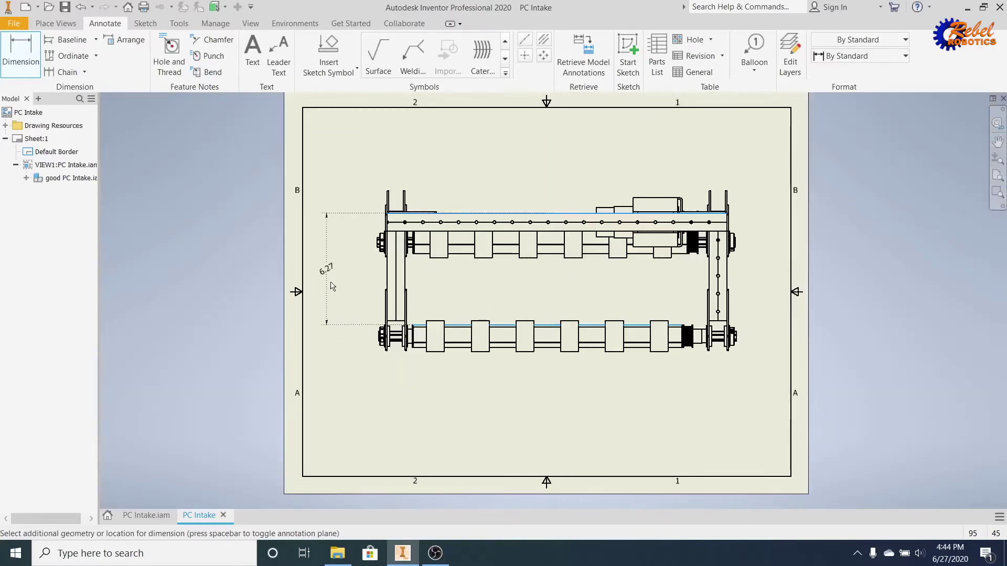
click(331, 282)
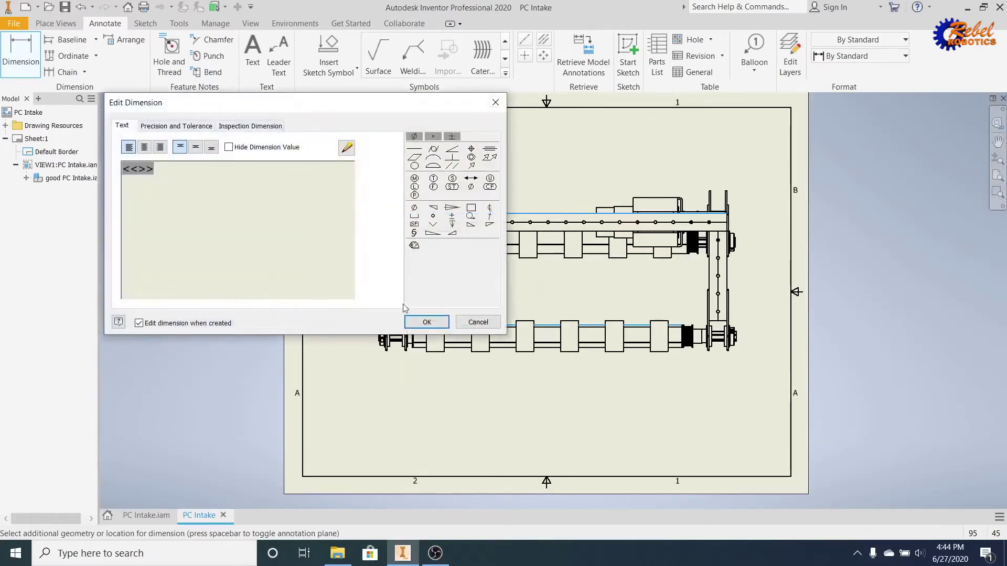
click(427, 322)
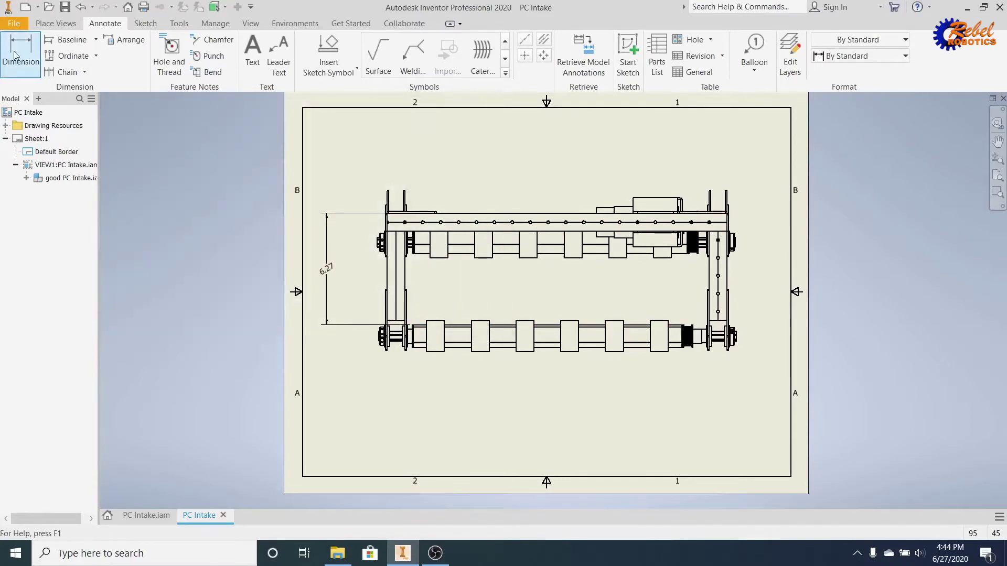
Dimension the vertical spacing between two adjacent holes on the right upright, placing the dimension left of the upright
scroll(720, 284, up, 8)
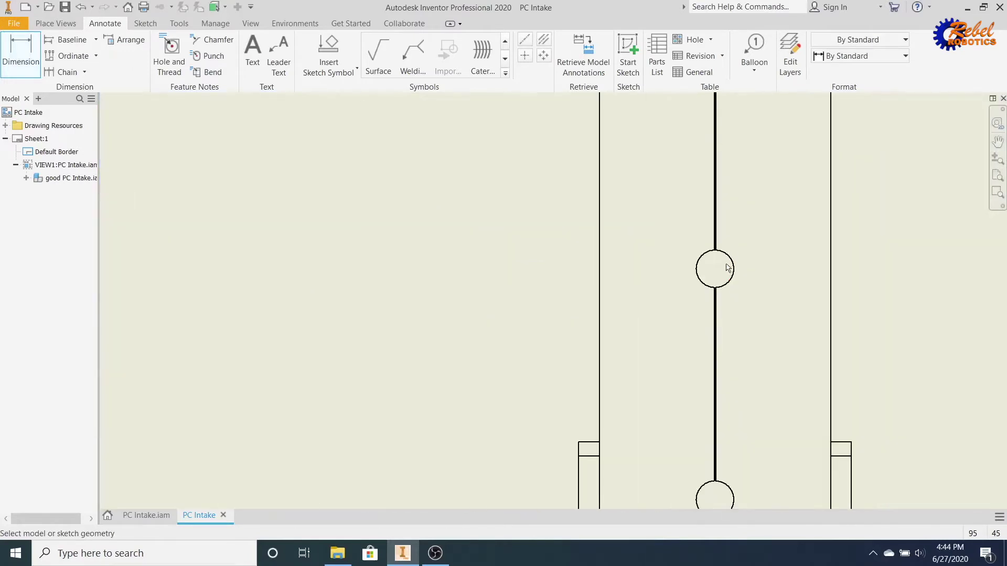
click(718, 276)
scroll(713, 269, down, 5)
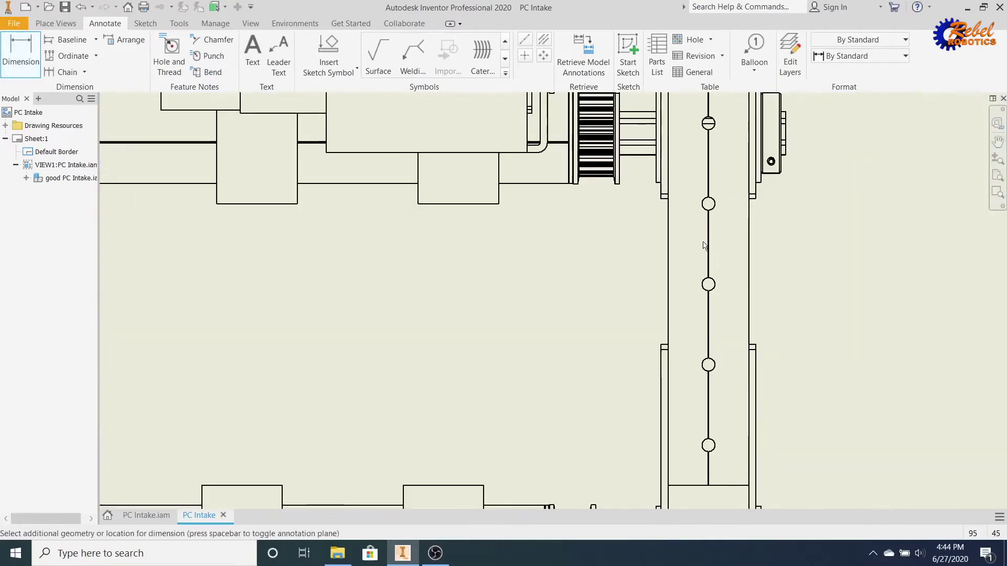
click(707, 205)
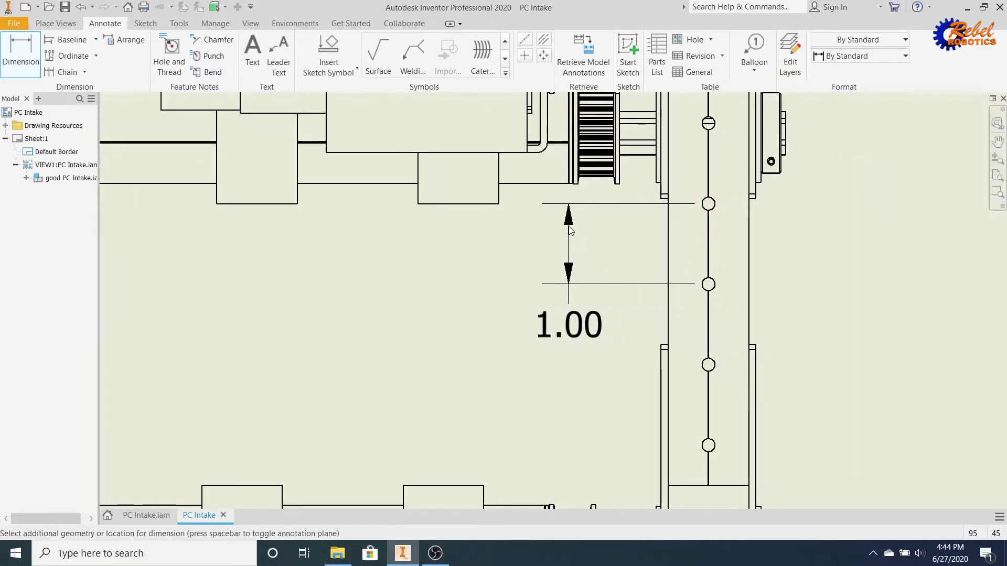
click(571, 231)
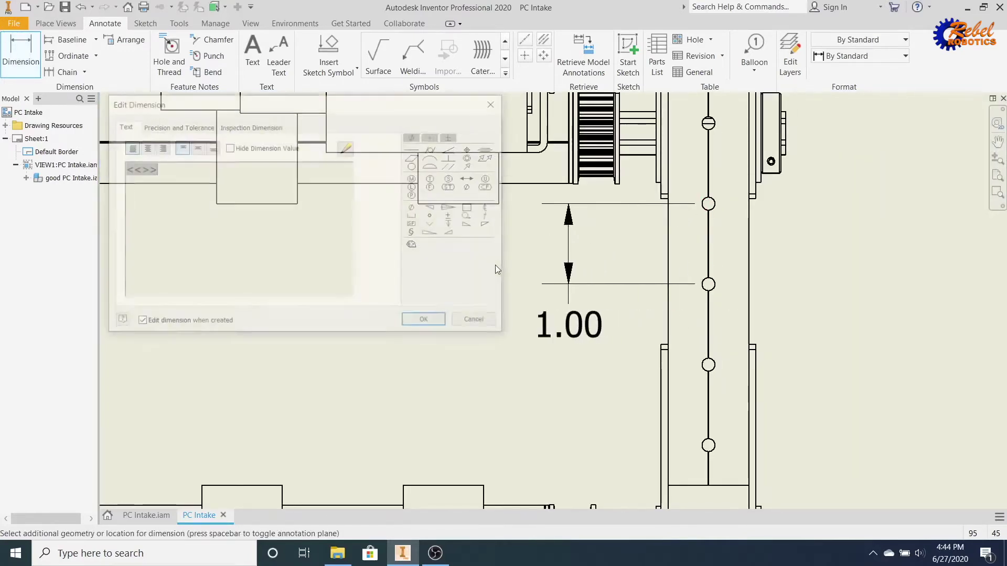
click(425, 322)
scroll(682, 320, down, 5)
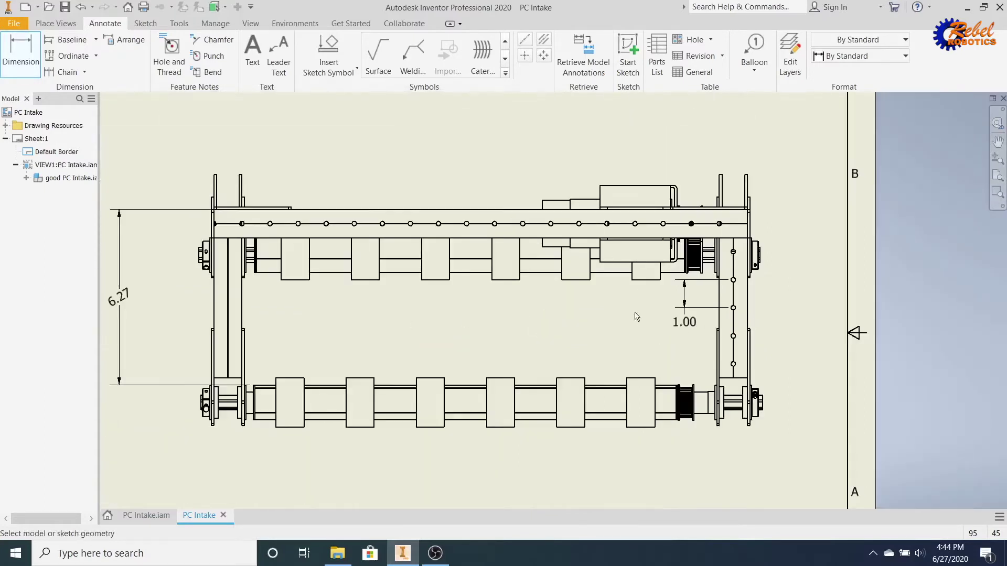
click(252, 51)
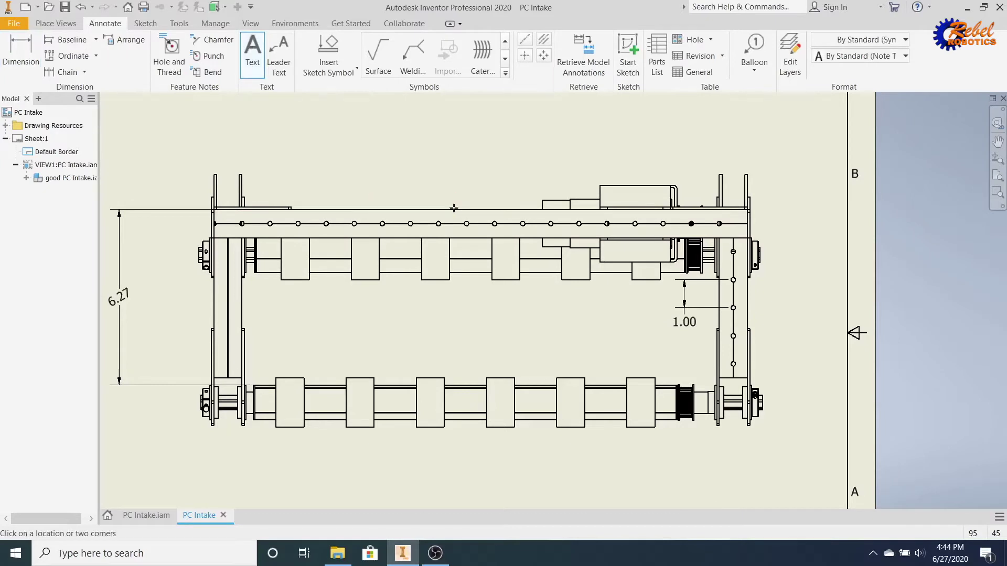
click(389, 198)
text(gf)
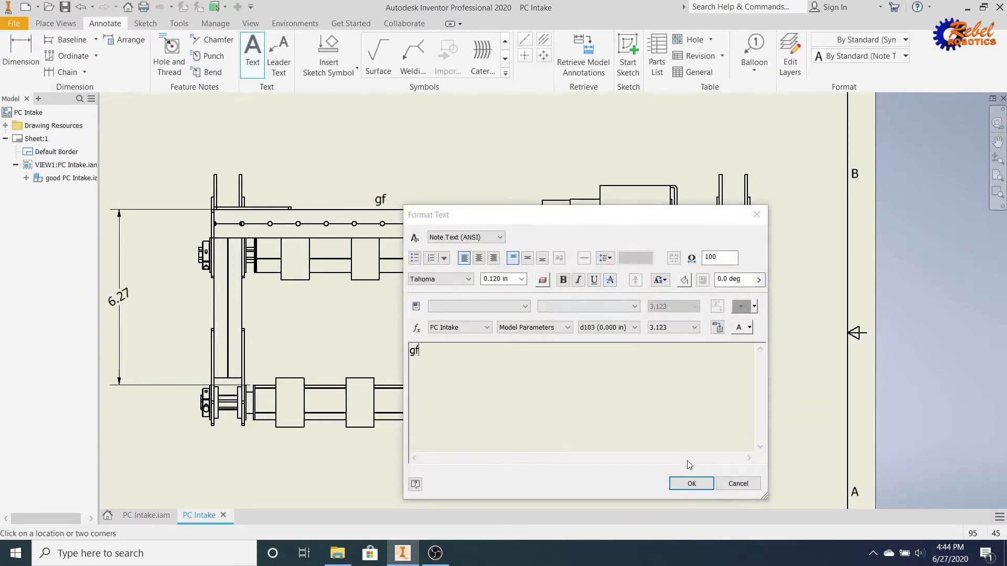
text(ggdf)
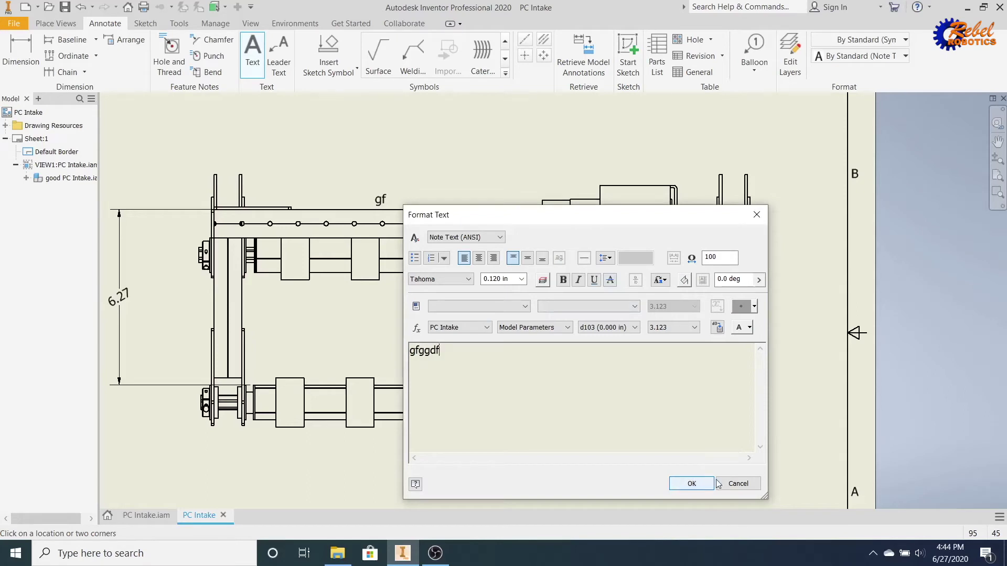
click(739, 484)
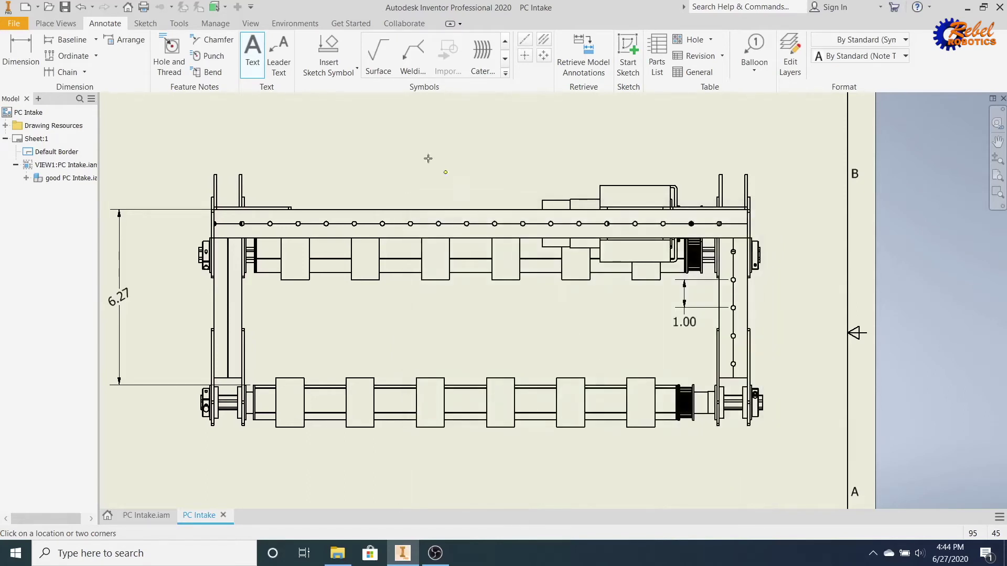
Add a leader text note pointing at the top rail's hole line, with its landing above the rail
click(286, 56)
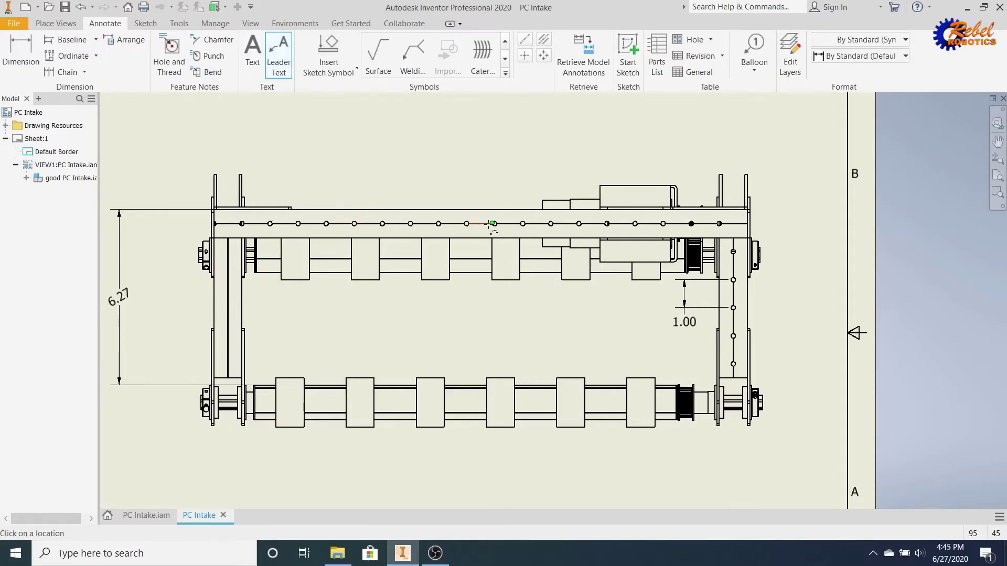
mouse_move(508, 245)
click(312, 224)
key(Return)
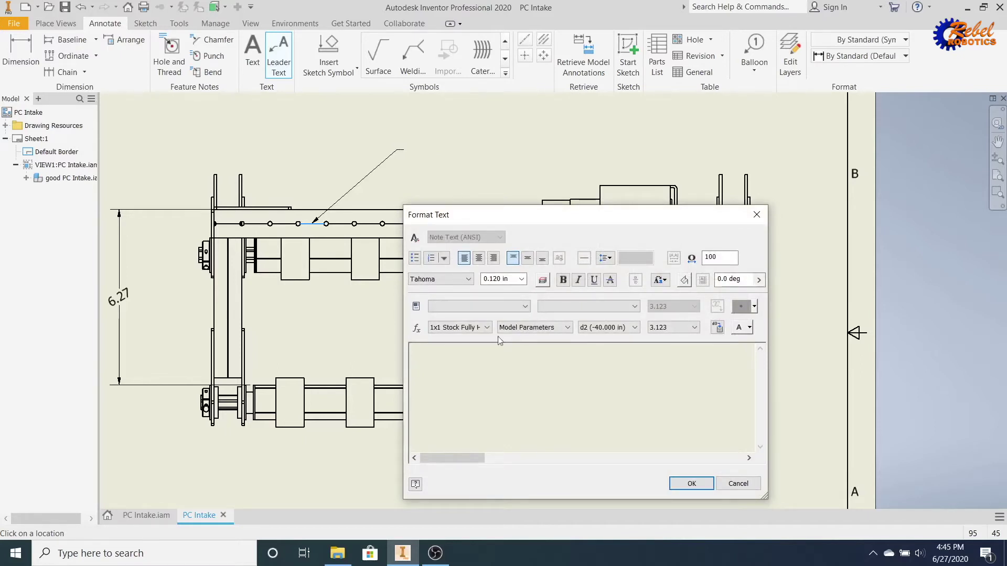
click(692, 484)
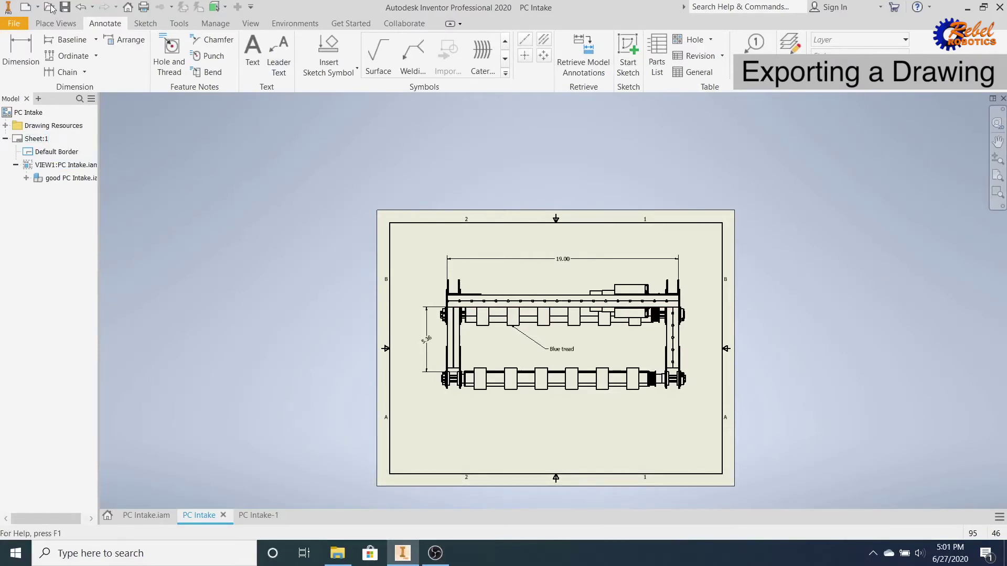
click(24, 23)
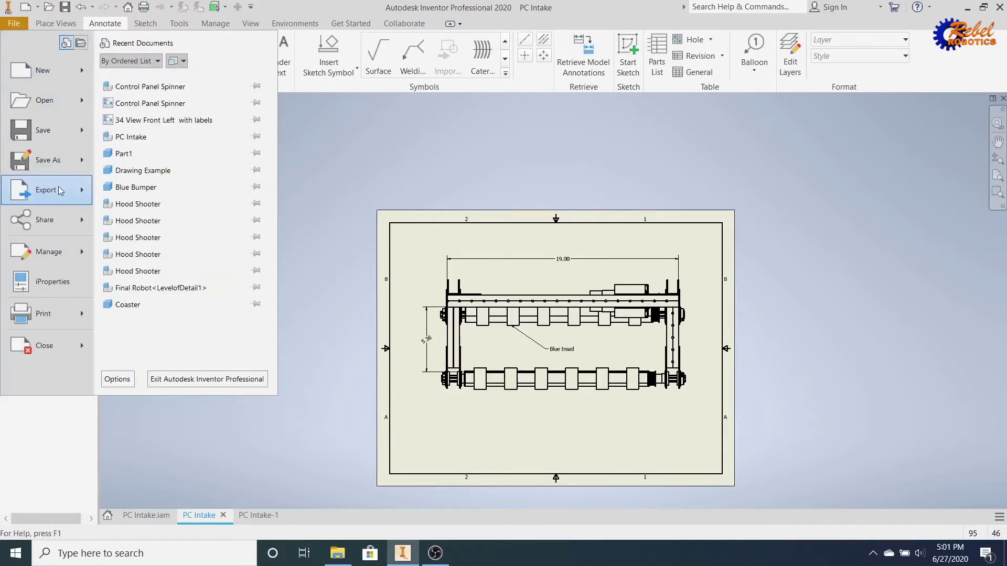
mouse_move(60, 191)
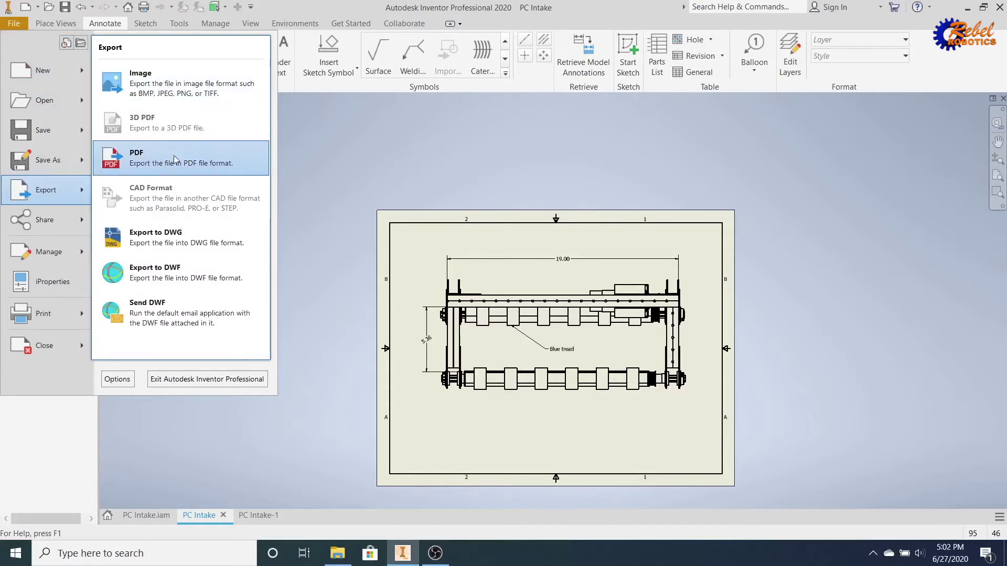
click(345, 171)
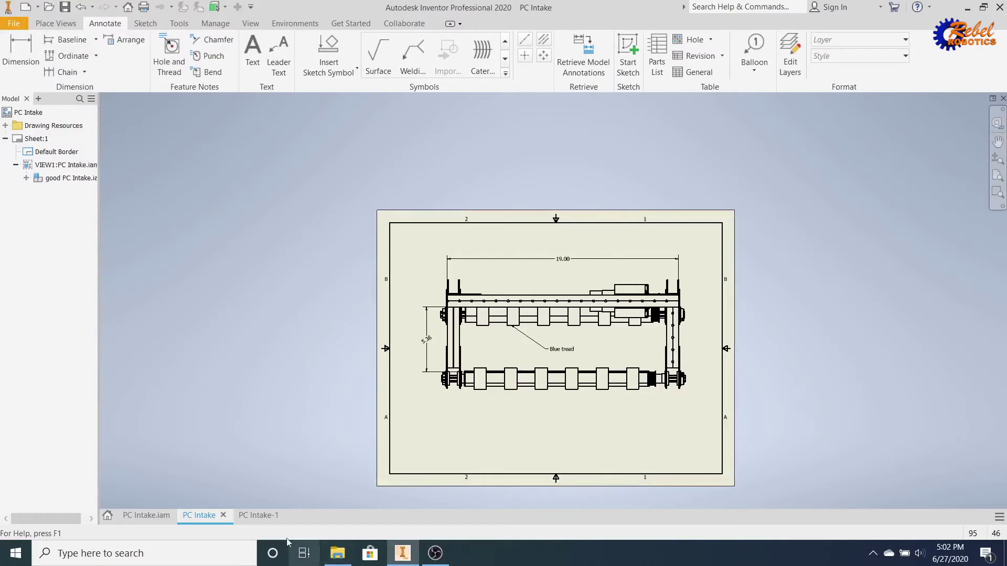
Switch to the PC Intake-1 drawing and bring its title block into close view
mouse_move(269, 523)
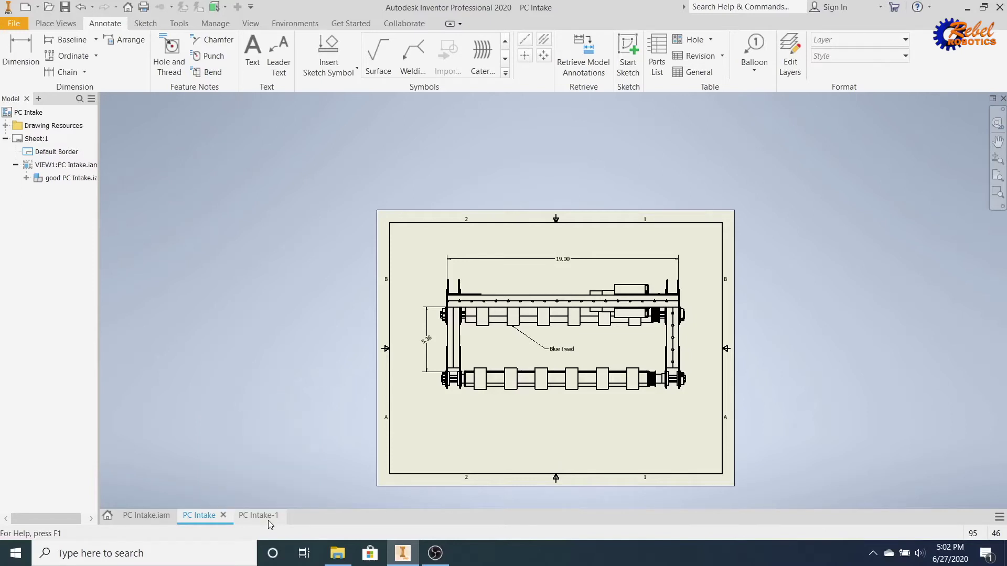
click(269, 521)
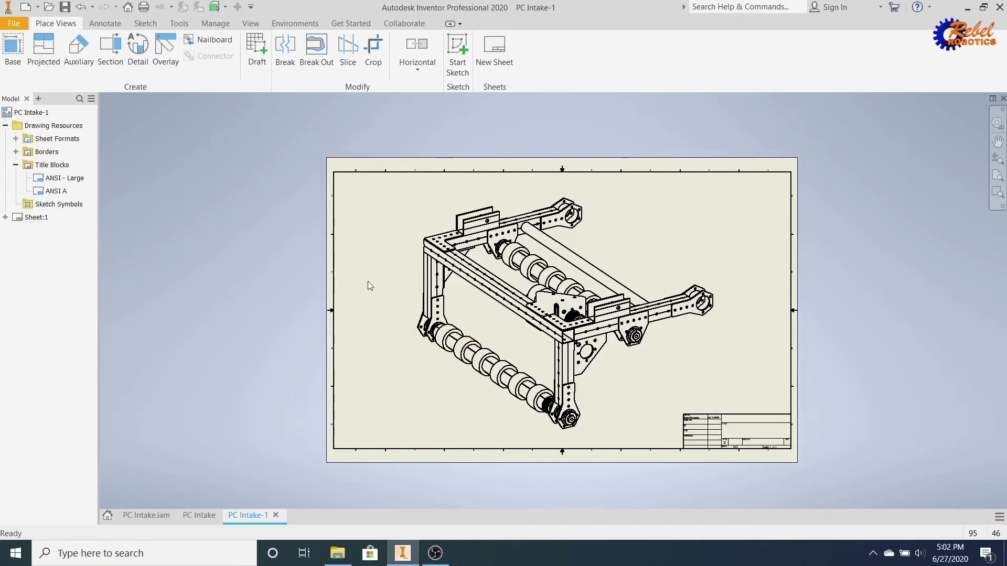
scroll(743, 431, down, 5)
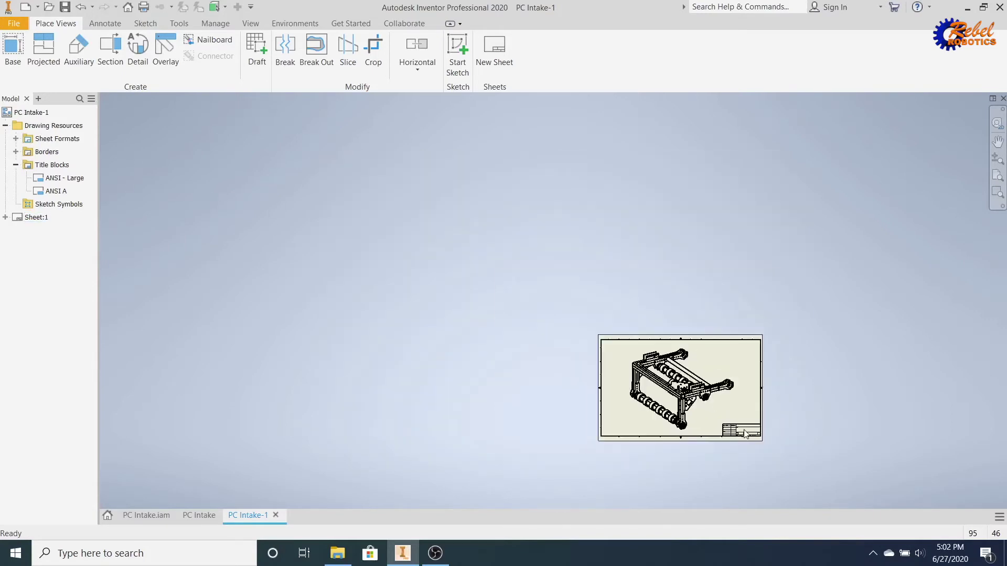
scroll(742, 431, up, 8)
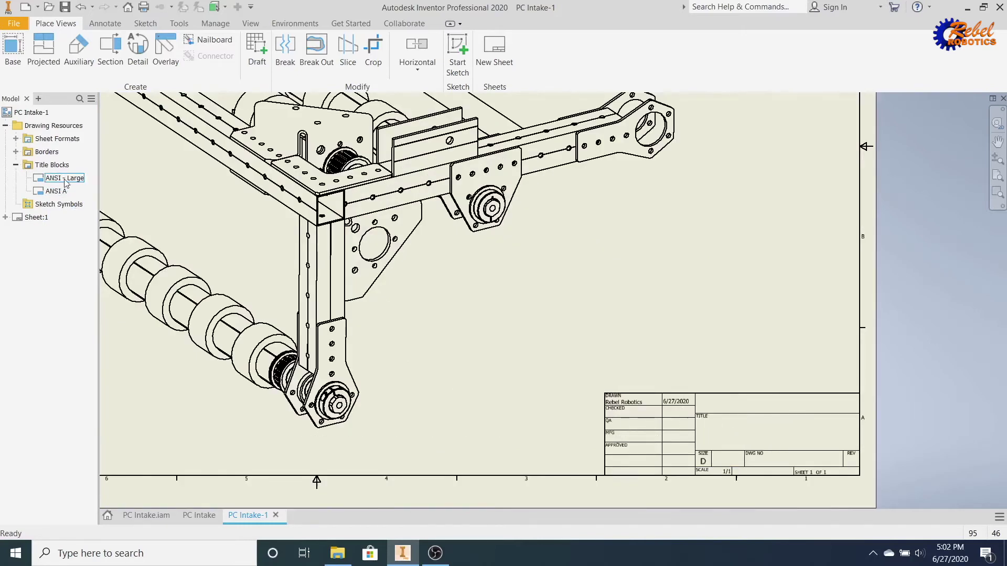
Examine the Author and Designer fields in the PC Intake-1 drawing's iProperties
right_click(30, 113)
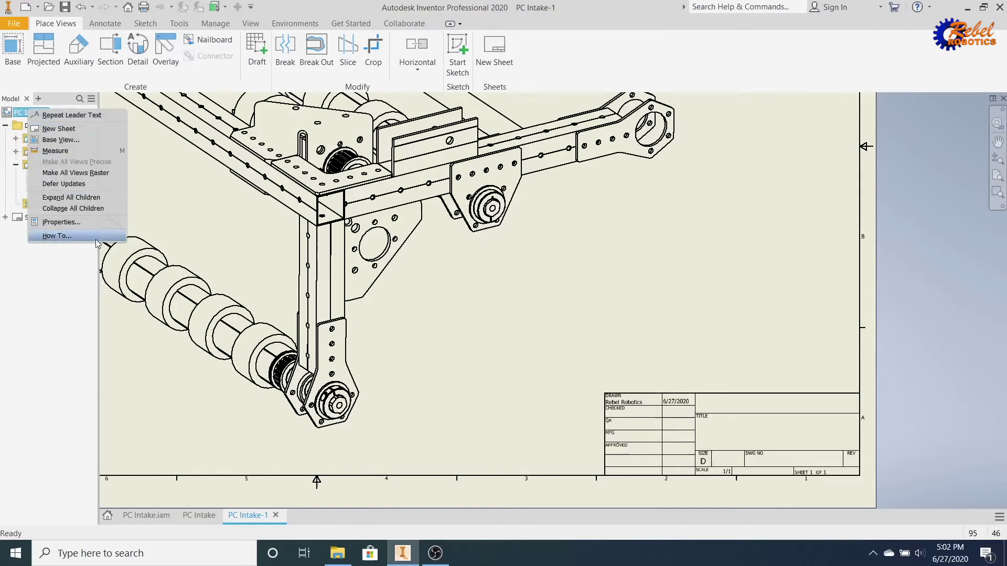
key(Escape)
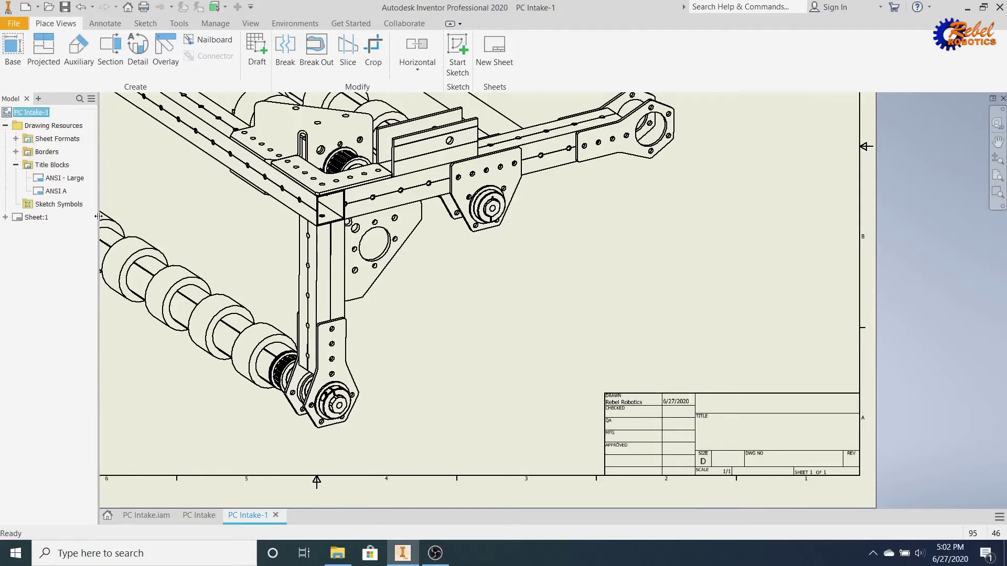
right_click(42, 117)
click(82, 218)
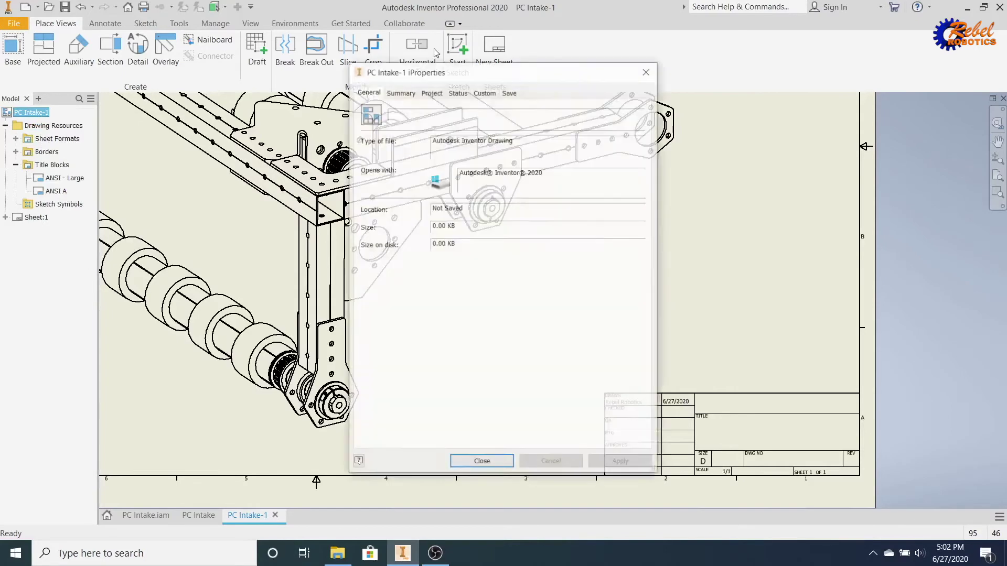
click(434, 94)
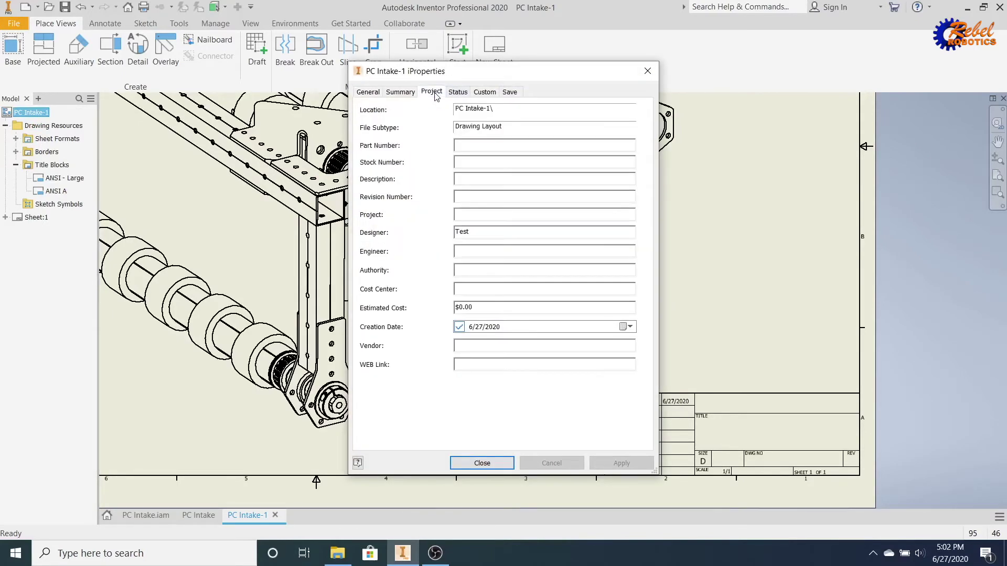
click(399, 93)
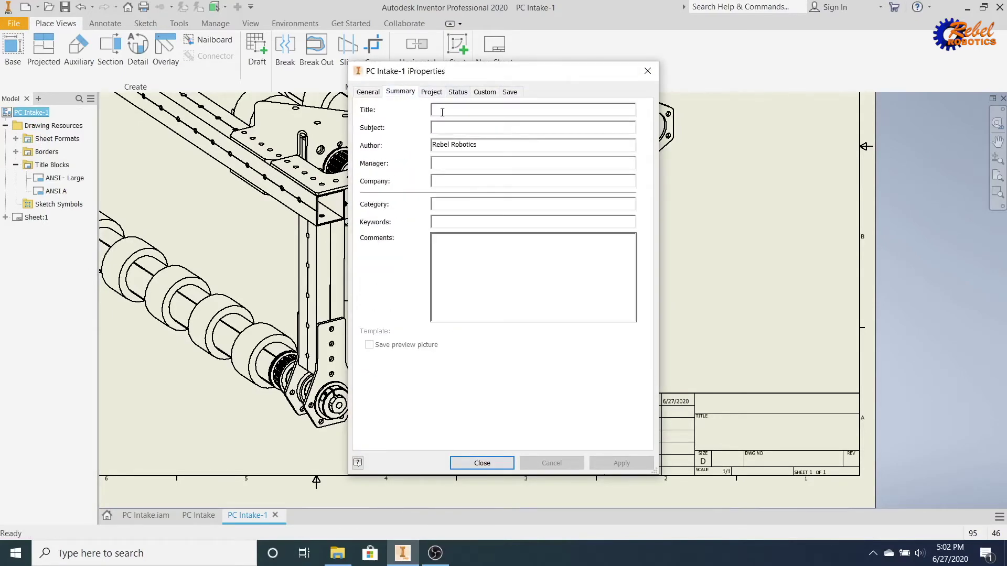
drag(485, 146, 426, 155)
click(432, 91)
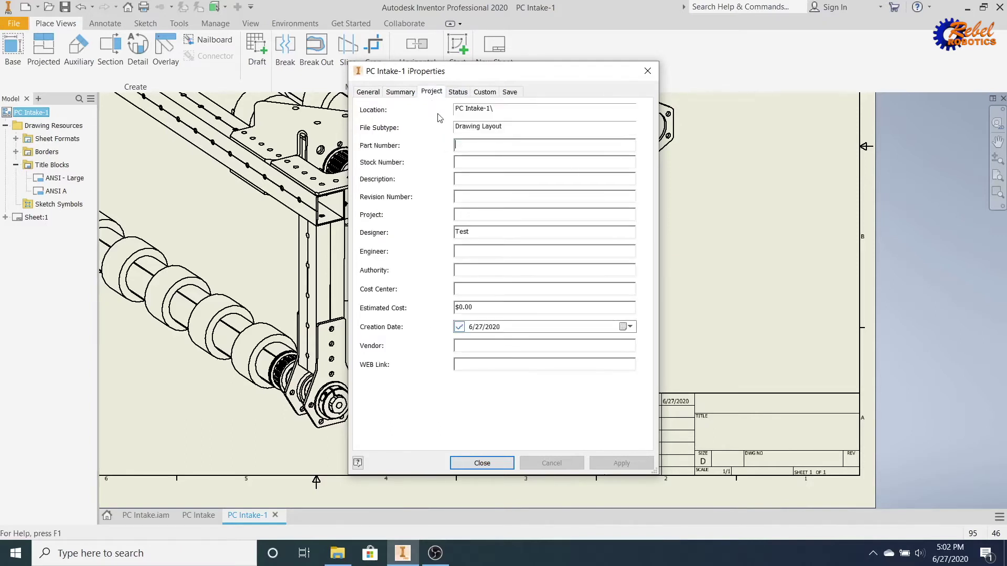
drag(483, 231, 440, 237)
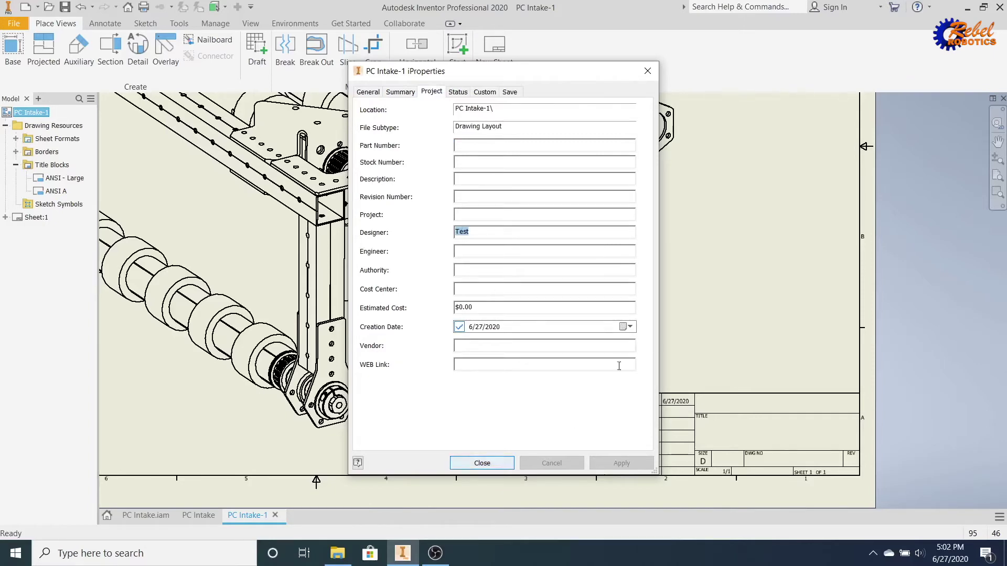
click(508, 463)
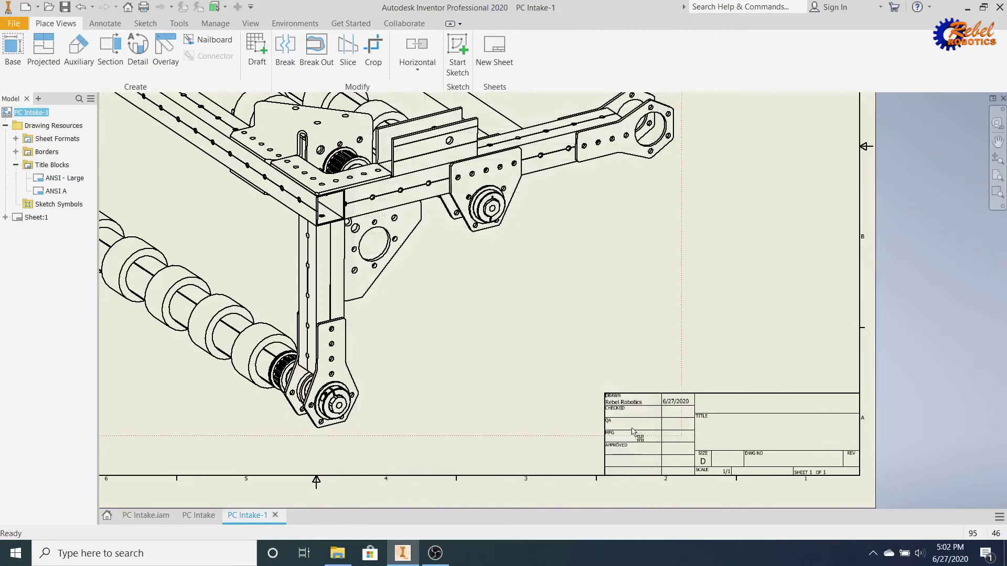
Change the isometric assembly view on the PC Intake-1 sheet to the Shaded style
scroll(630, 411, down, 2)
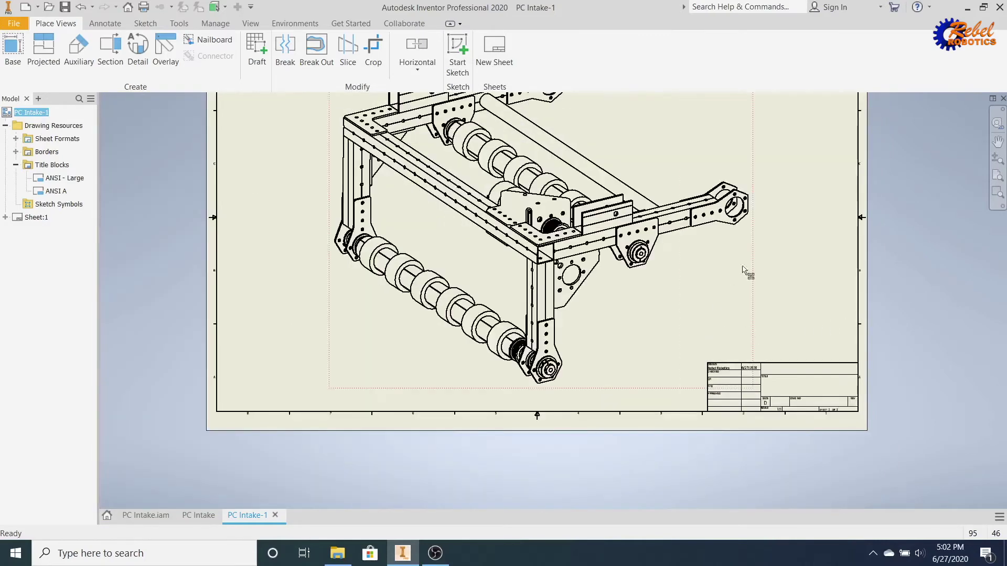
middle_drag(817, 251, 818, 302)
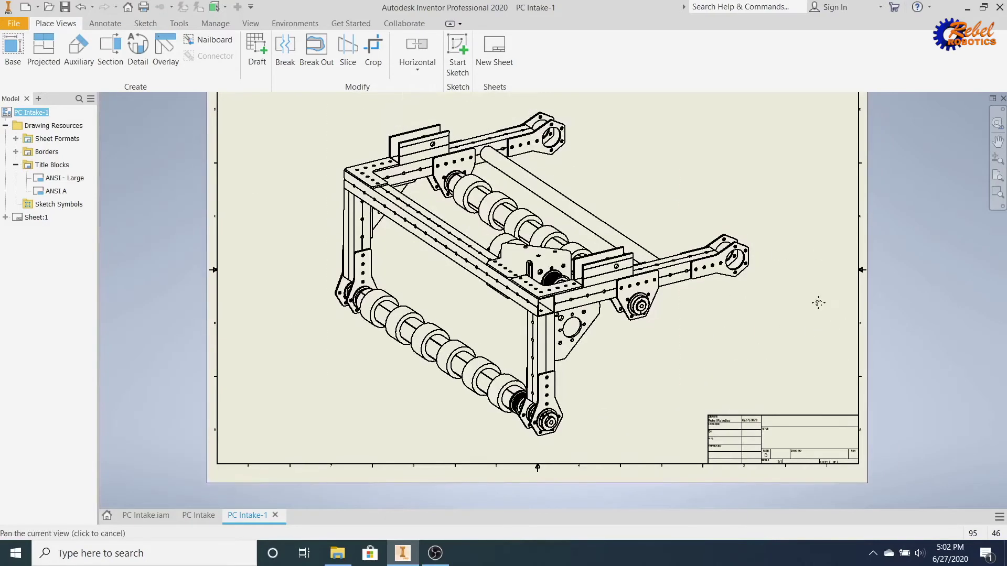
double_click(689, 343)
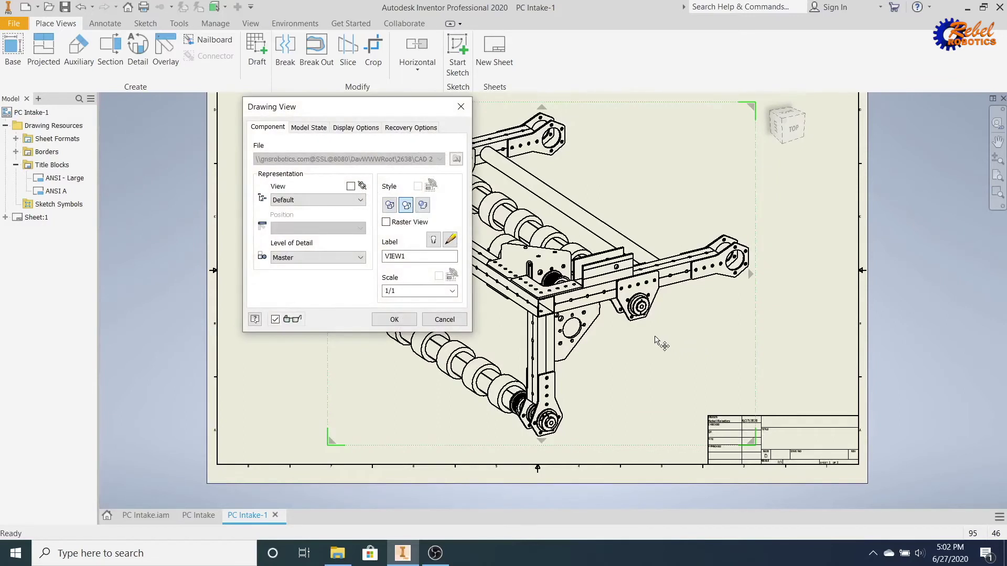
click(424, 205)
click(388, 319)
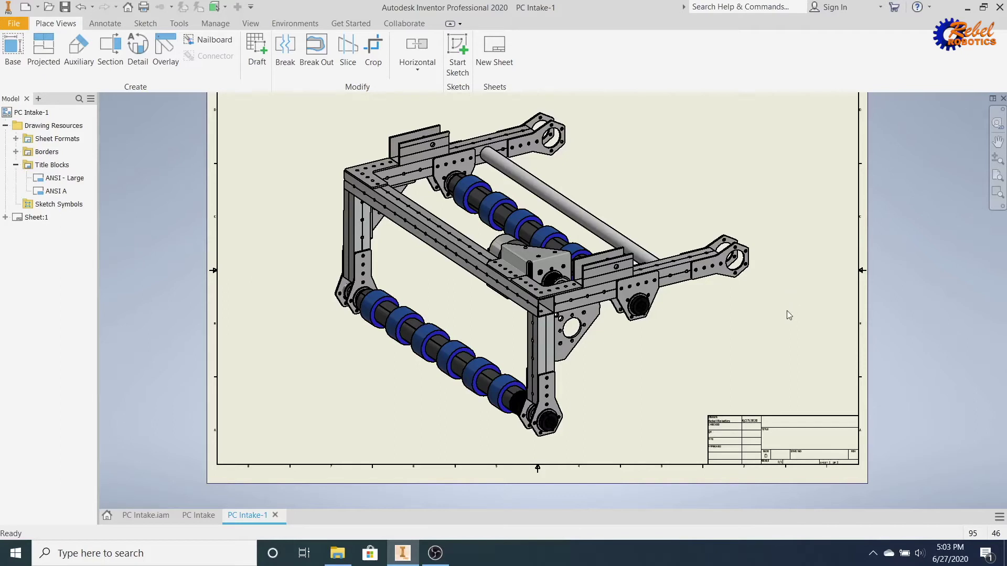
click(14, 23)
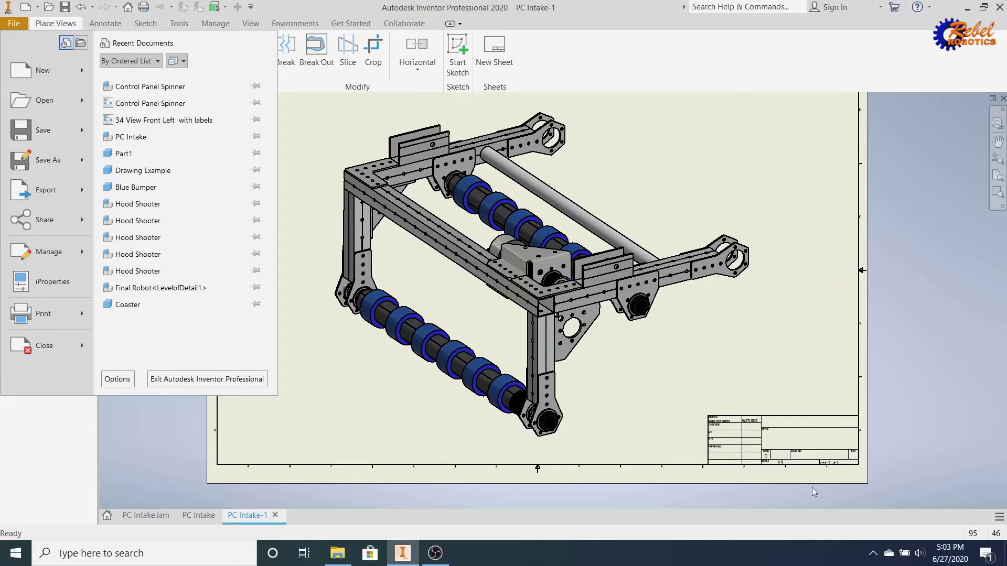
mouse_move(436, 563)
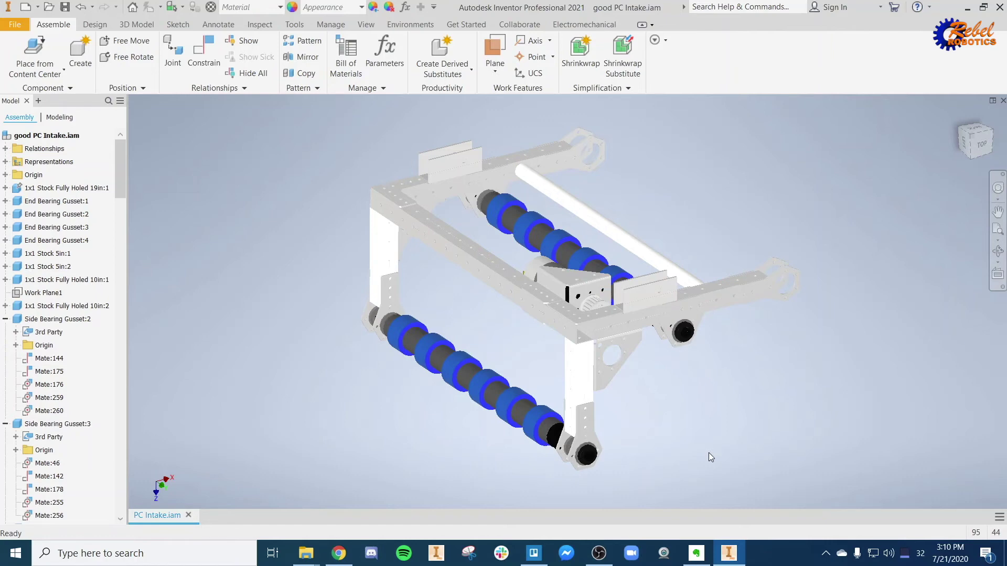
Switch to Chrome to view the #6 Assembly PDF's "What it should look like" page, and return to Inventor
click(339, 553)
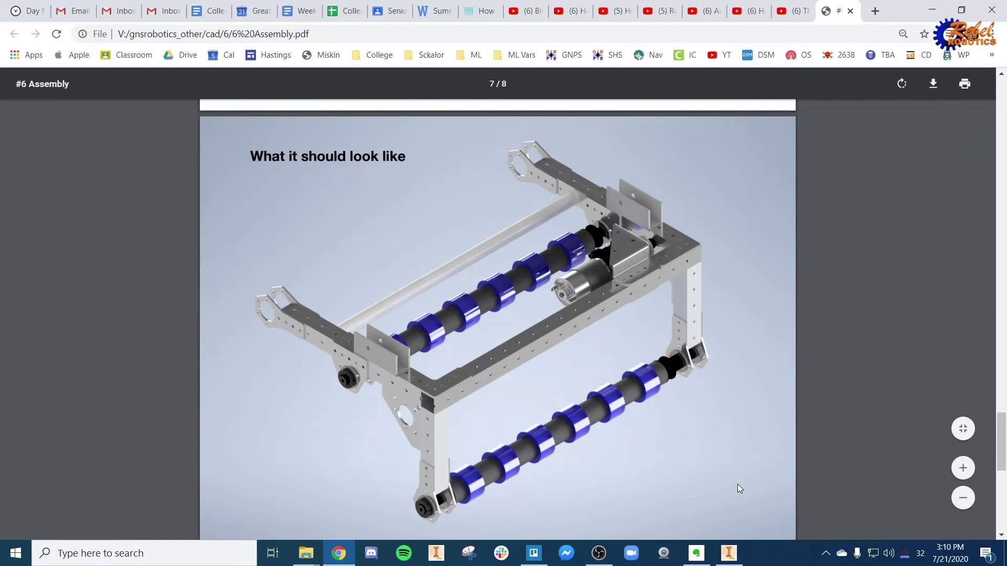
click(728, 553)
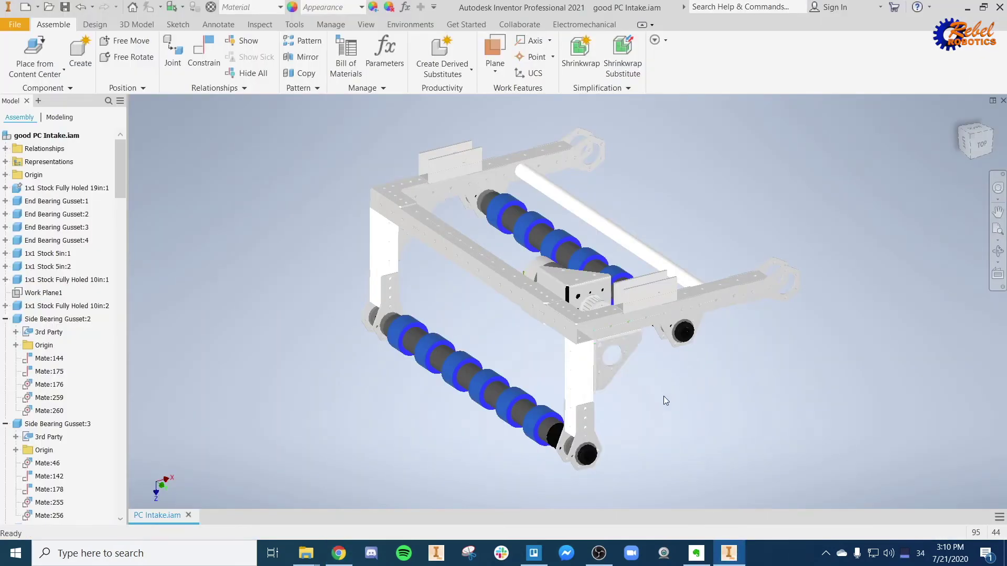
Enter the Inventor Studio environment for the PC Intake assembly and open the Render Image settings
mouse_move(640, 380)
middle_down()
mouse_move(650, 378)
mouse_move(654, 394)
middle_up()
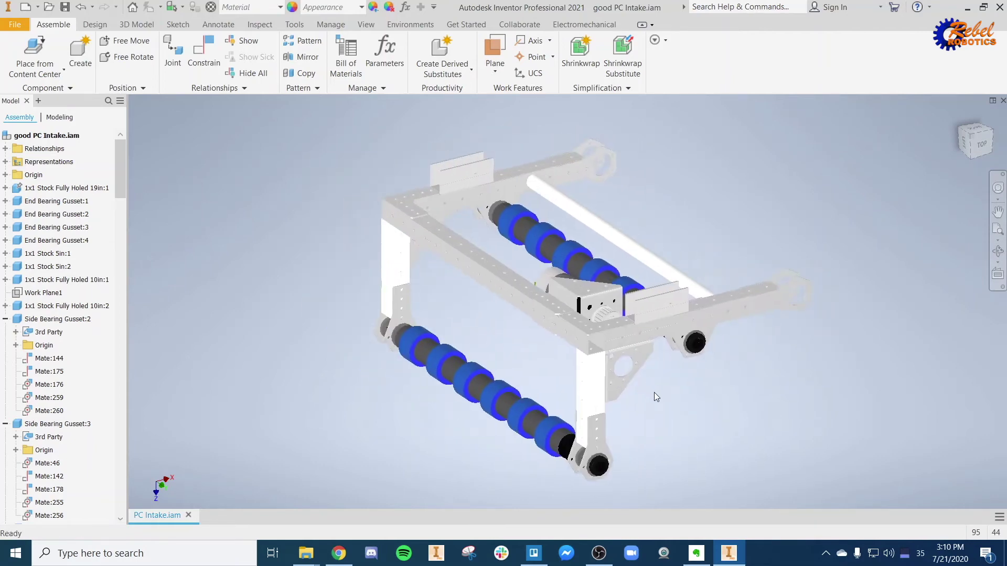
click(411, 24)
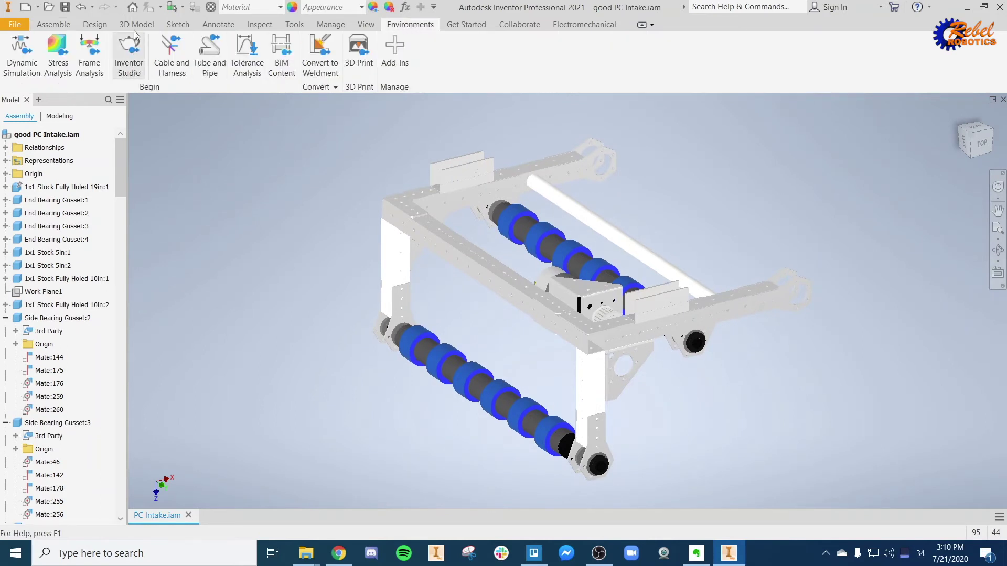
click(129, 48)
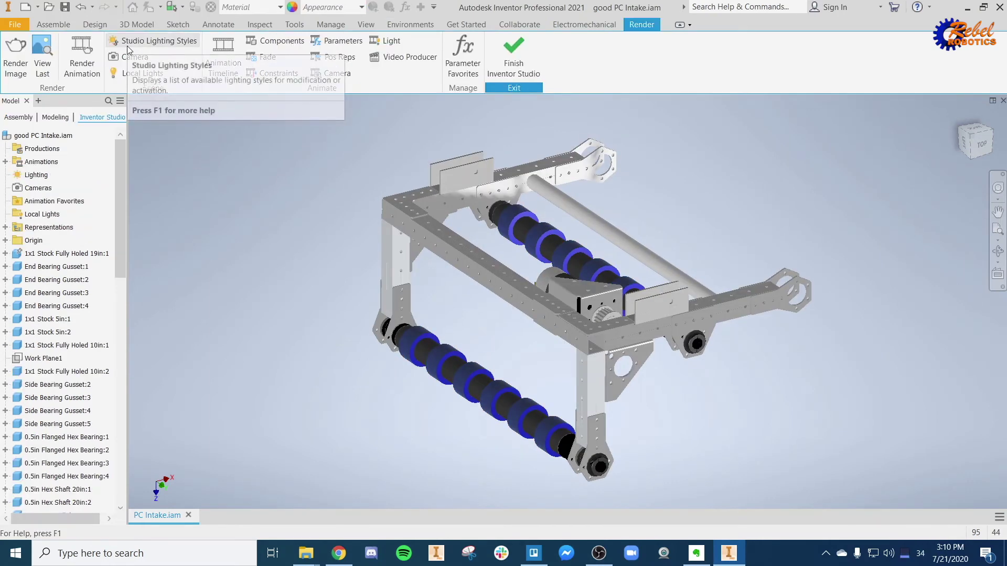
click(19, 51)
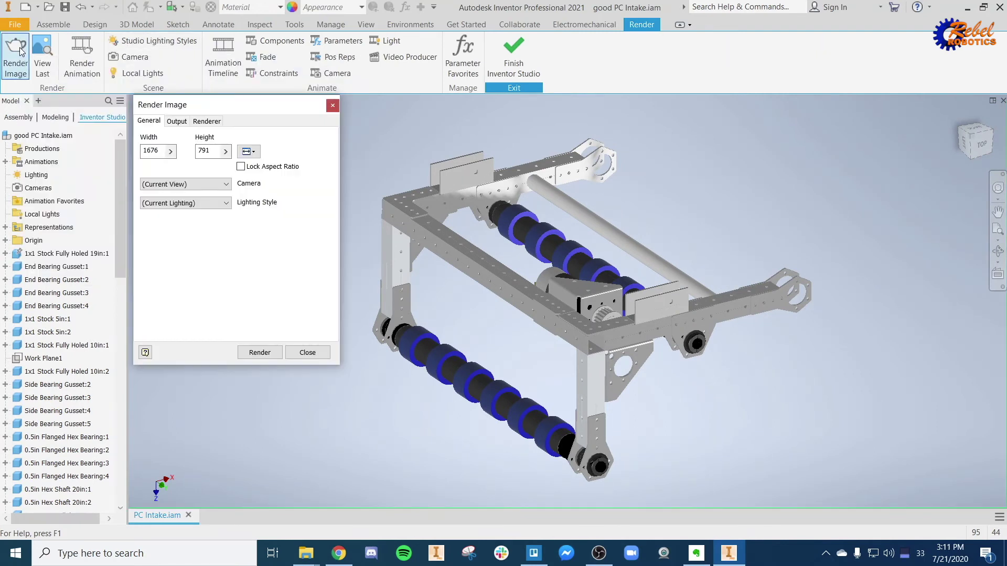
right_click(197, 108)
drag(187, 104, 198, 109)
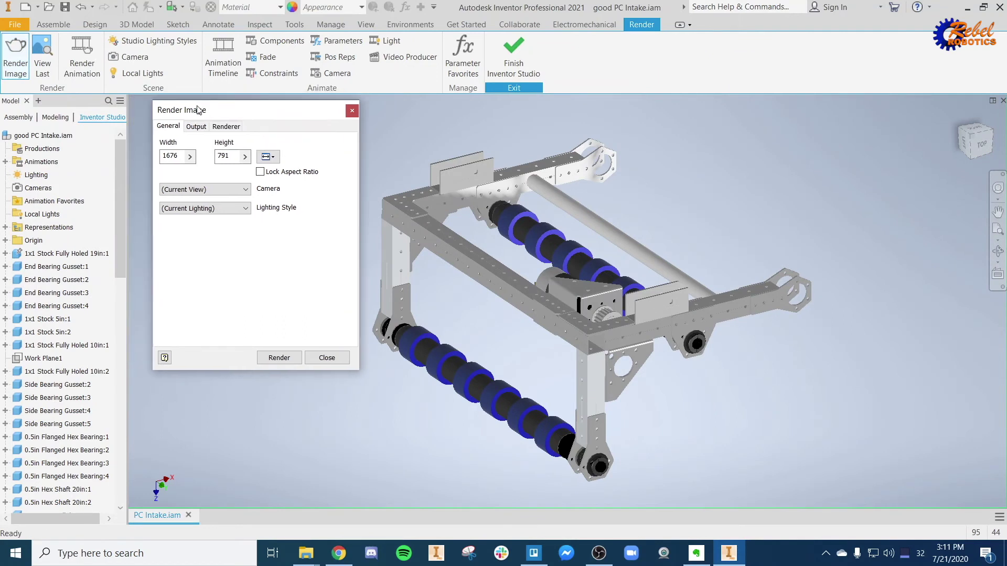
click(180, 152)
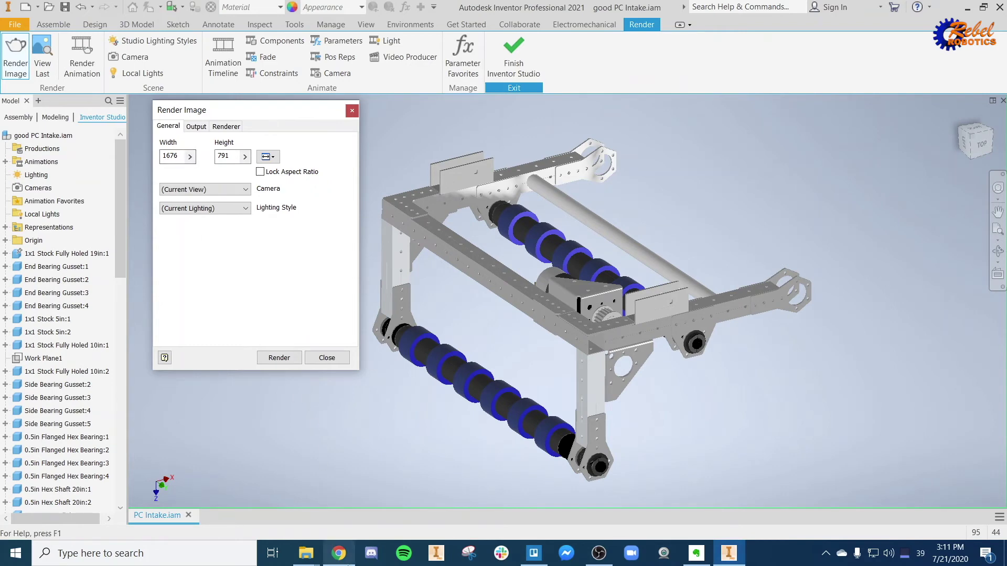
Switch to Chrome, search Google for "4k resolution" in a new tab and copy the width value 3840
click(339, 554)
click(874, 11)
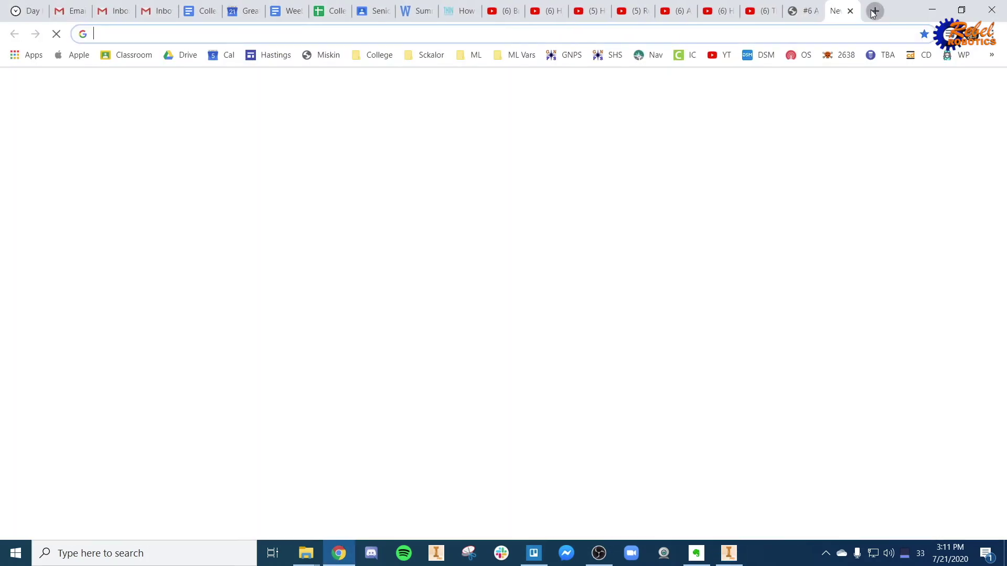
text(4k )
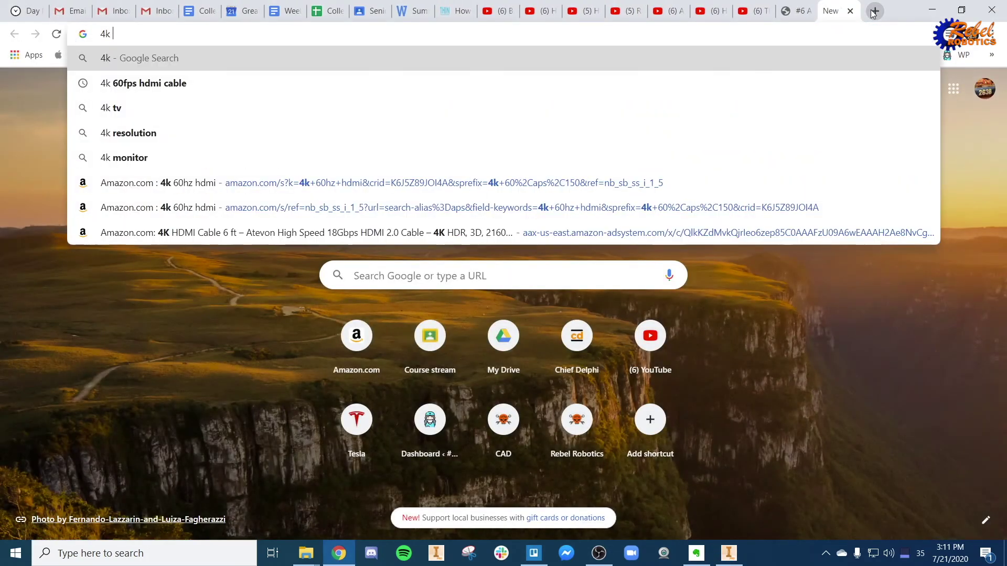
text(re)
key(Return)
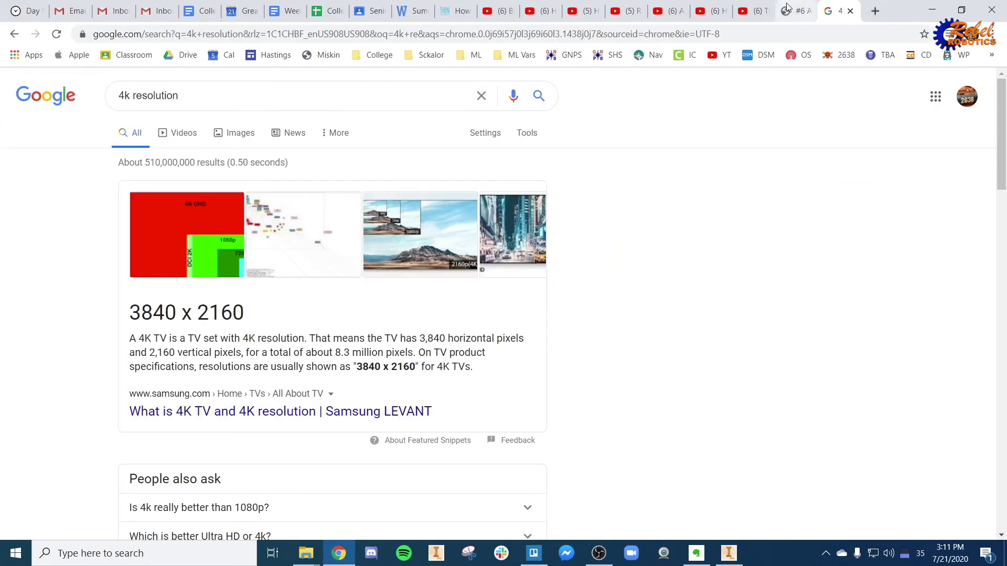
drag(131, 313, 177, 314)
key(ctrl+c)
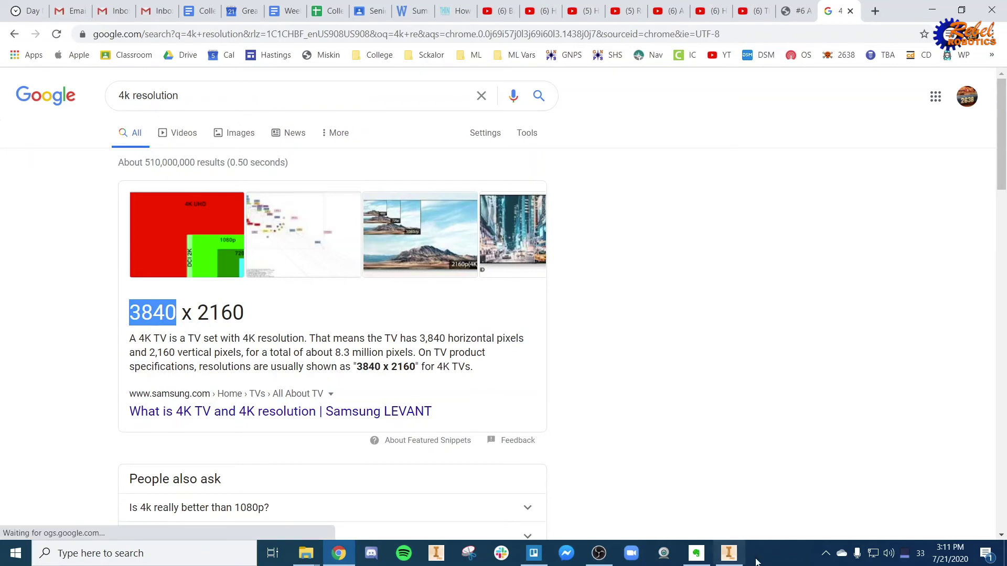
Return to Inventor and set the render image size to 3840 wide by 2160 high
click(729, 553)
double_click(173, 156)
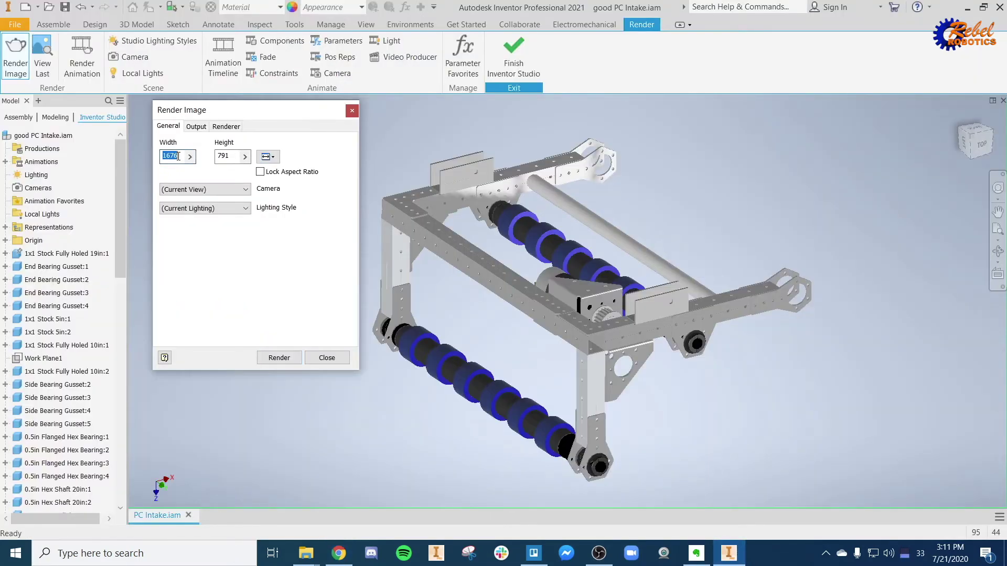
key(ctrl+v)
key(Tab)
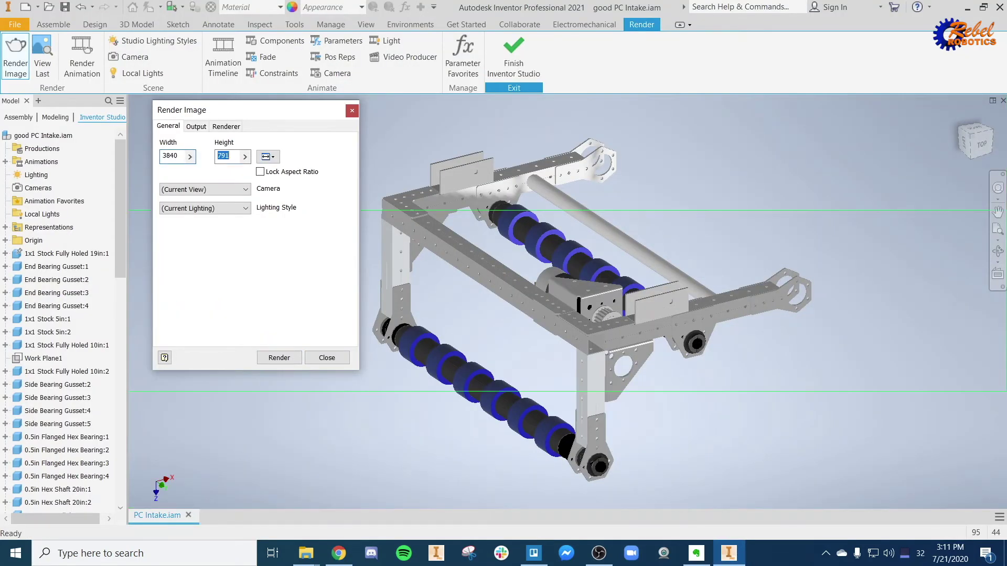
text(2160)
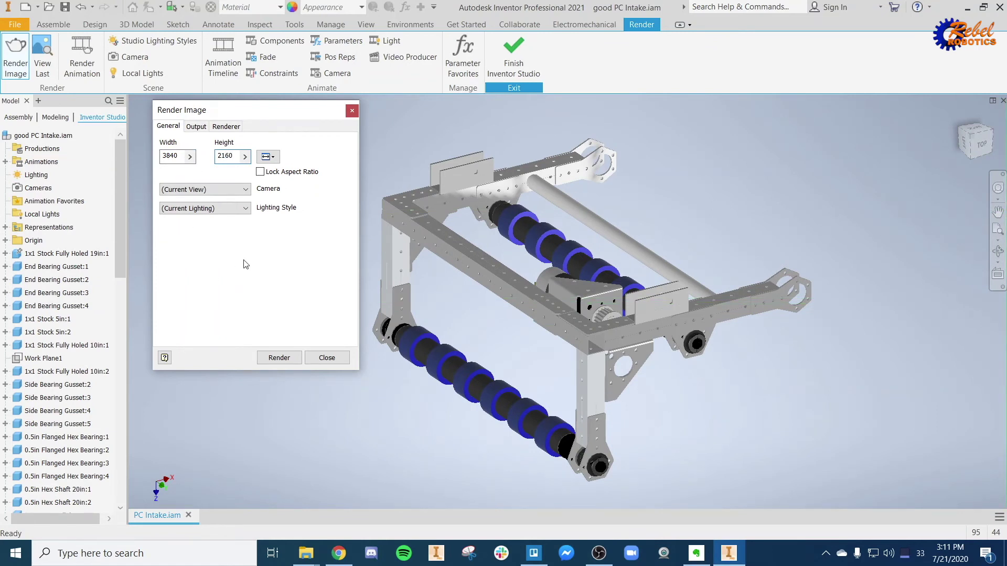
Examine the available camera and lighting style choices for the render, keeping (Current View) and (Current Lighting)
click(246, 189)
click(229, 216)
click(228, 212)
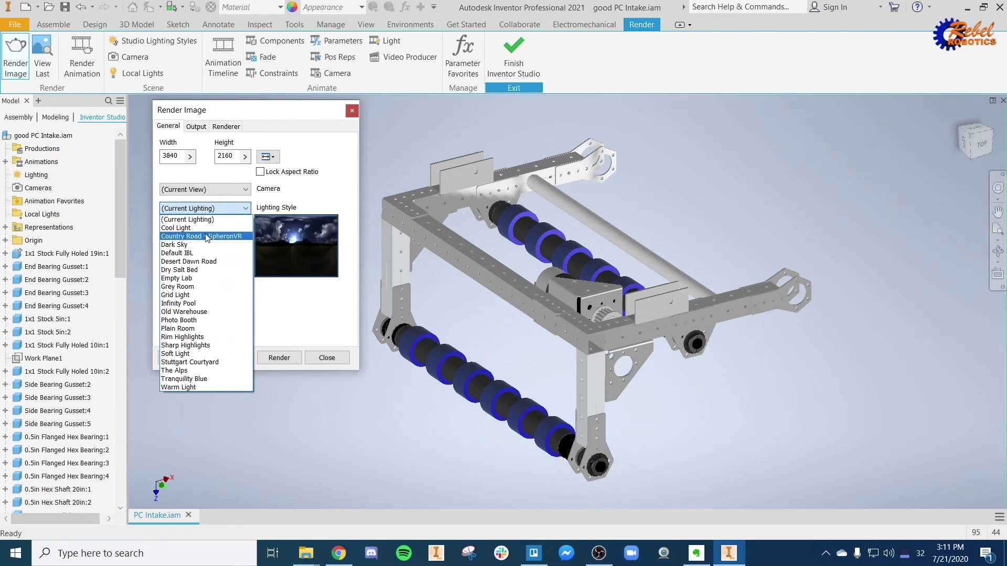
click(316, 286)
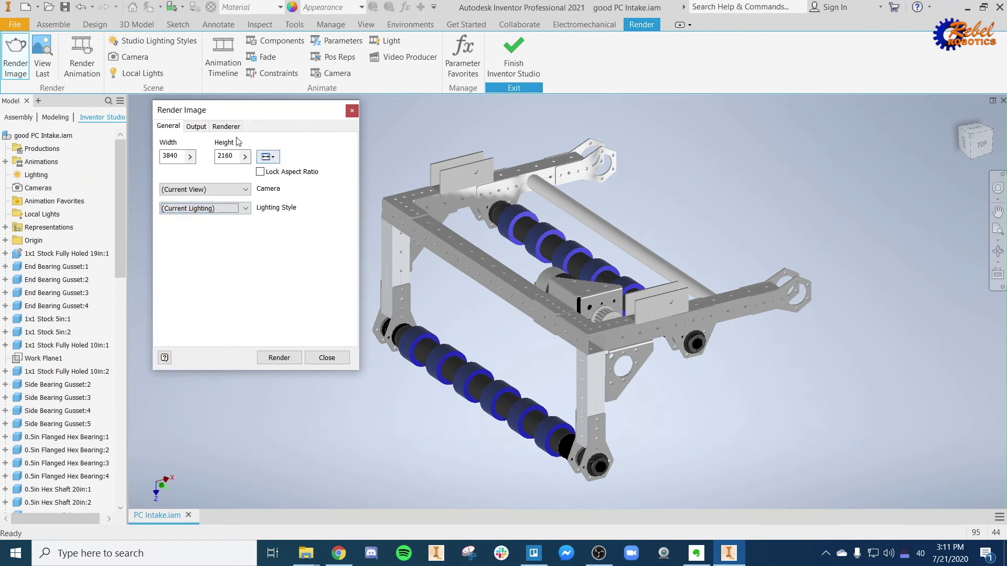
Enable saving of the rendered image, as a PNG file named PC Intake in the Documents folder
click(203, 129)
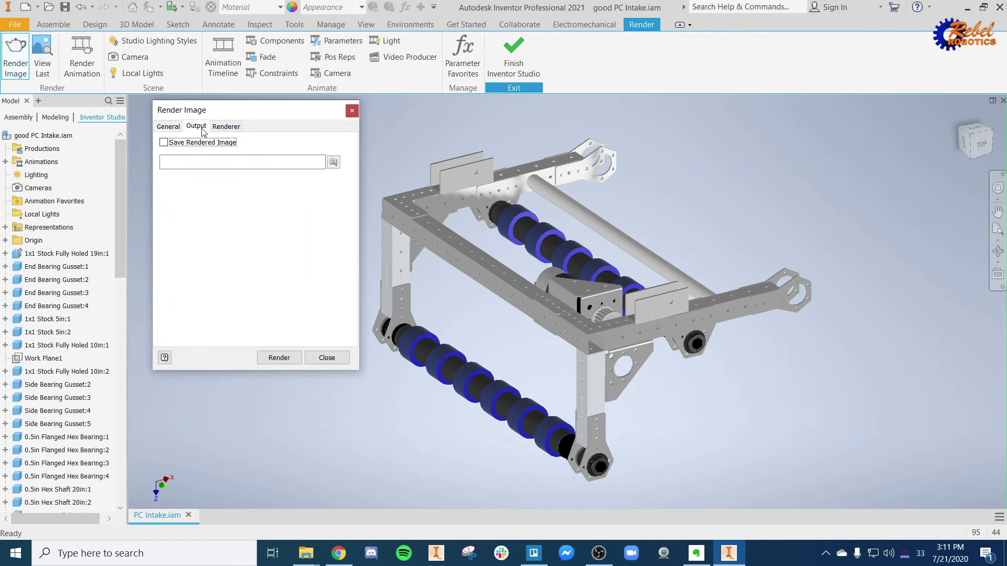
click(165, 142)
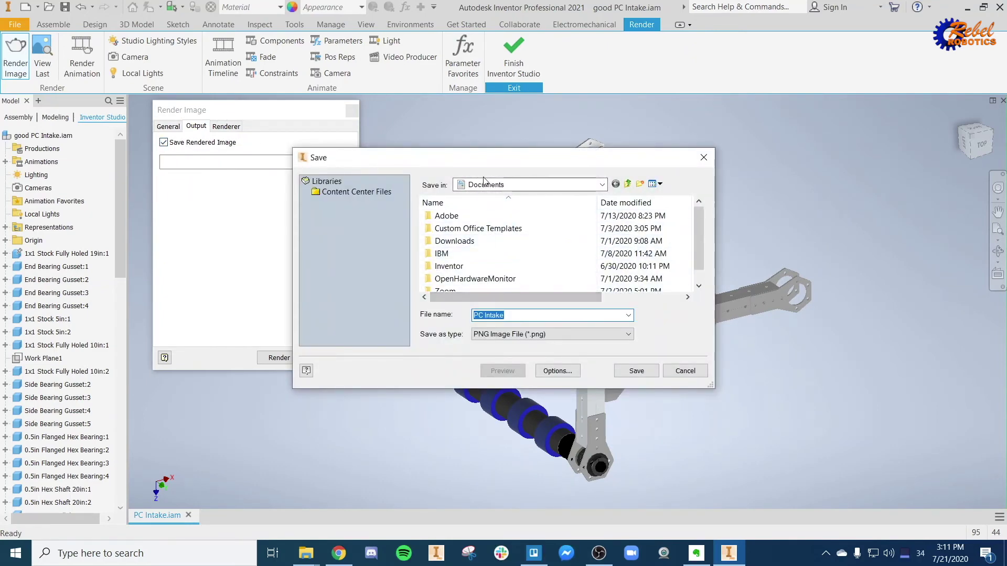
click(512, 186)
click(512, 188)
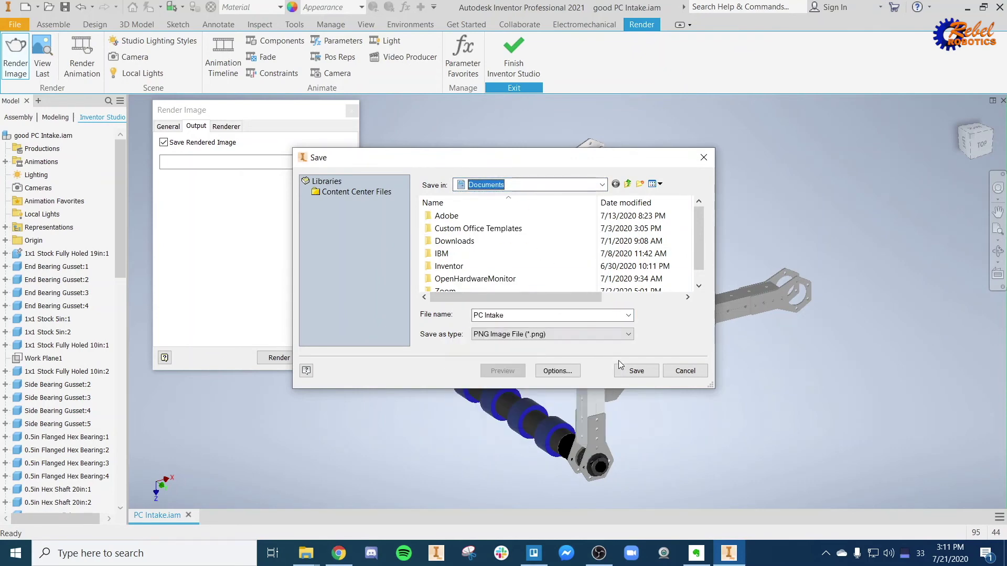
click(636, 371)
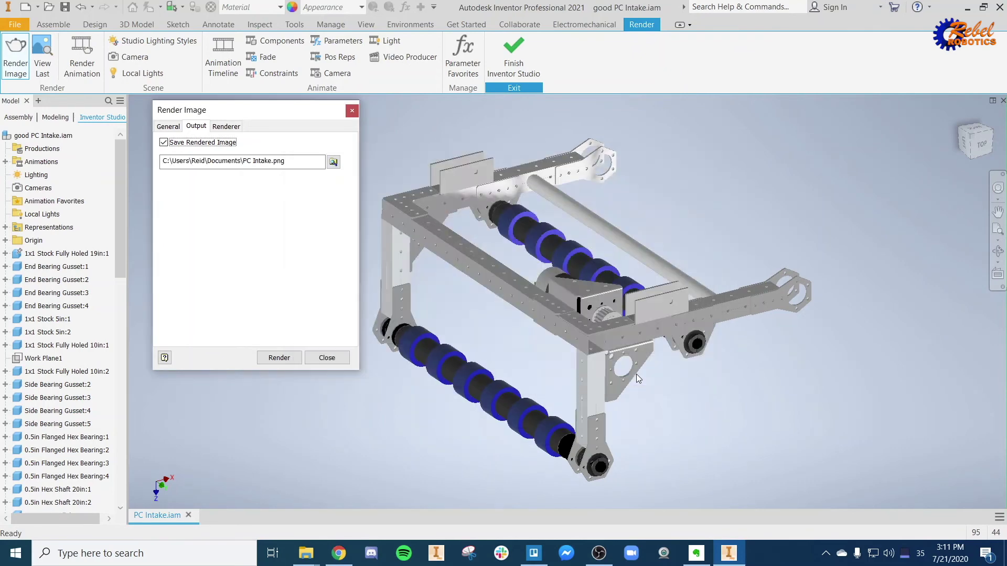
Check the renderer settings, render the PC Intake image and maximize the render output window
click(233, 129)
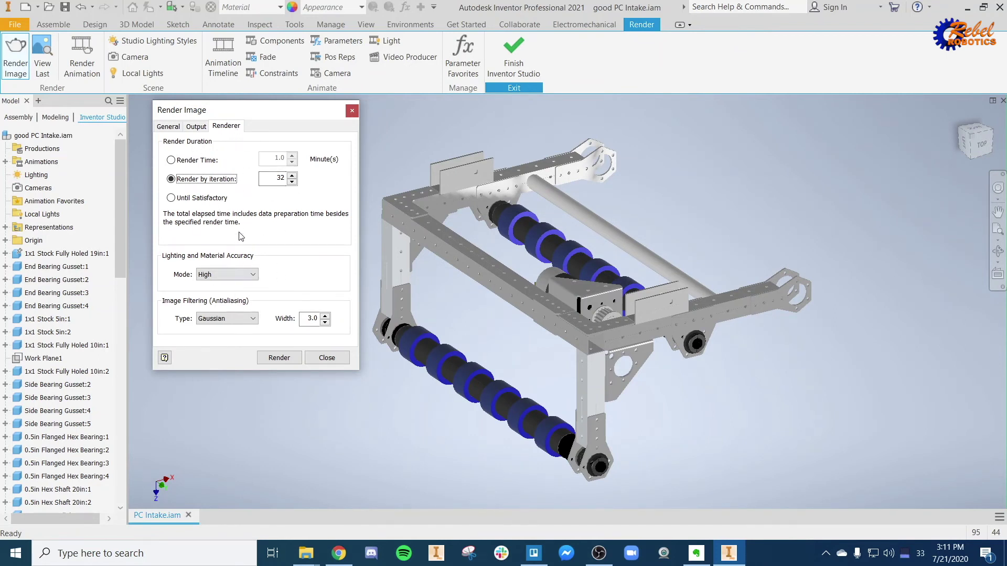
click(280, 357)
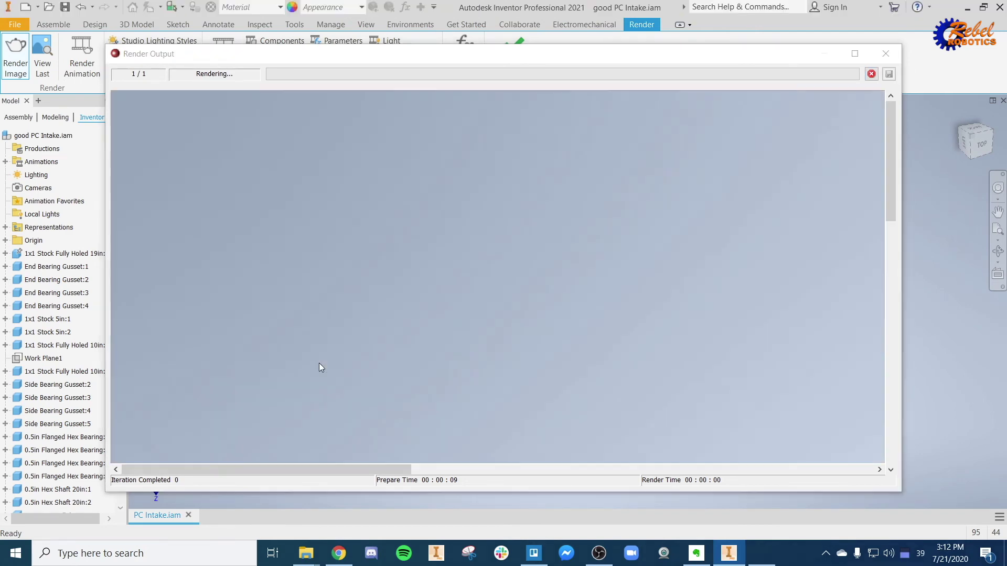
key(super+Up)
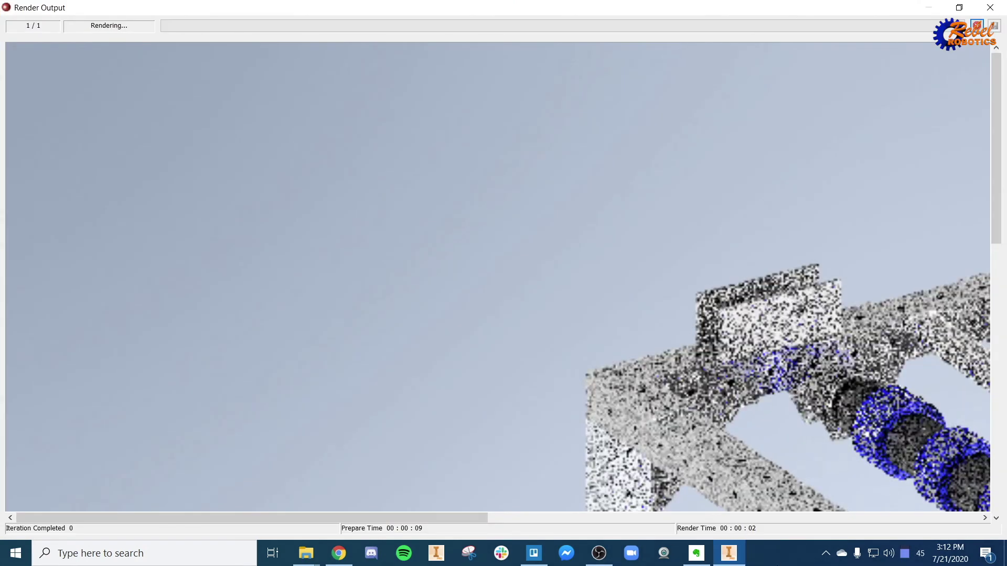
Check the CPU performance in Task Manager while the image renders, and minimize Task Manager
right_click(777, 553)
click(793, 499)
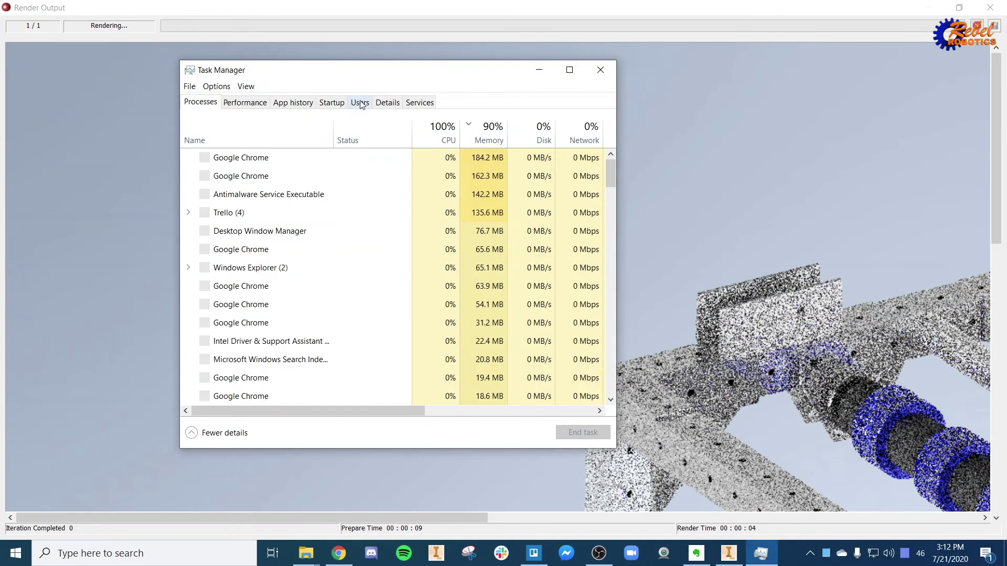
click(262, 104)
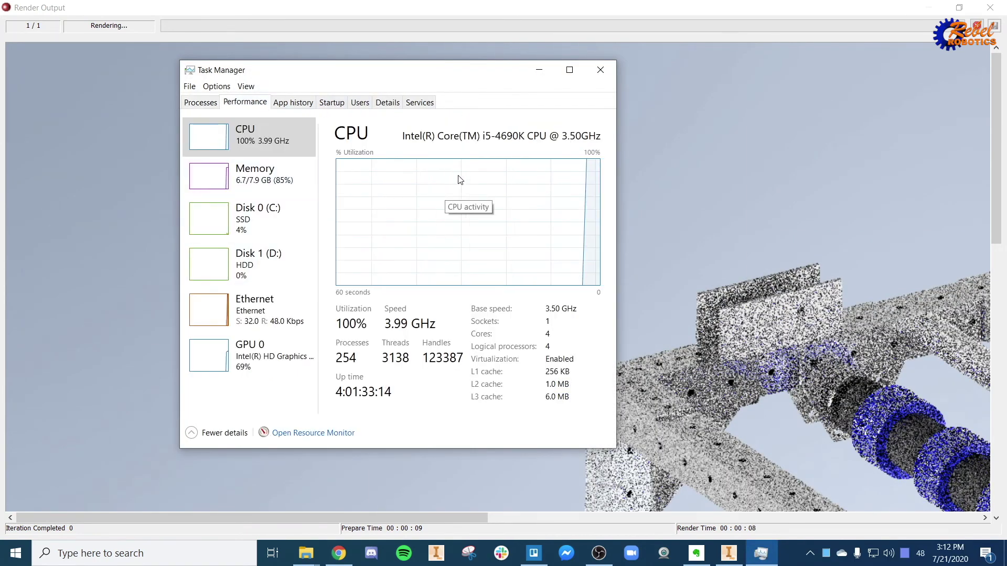
click(539, 70)
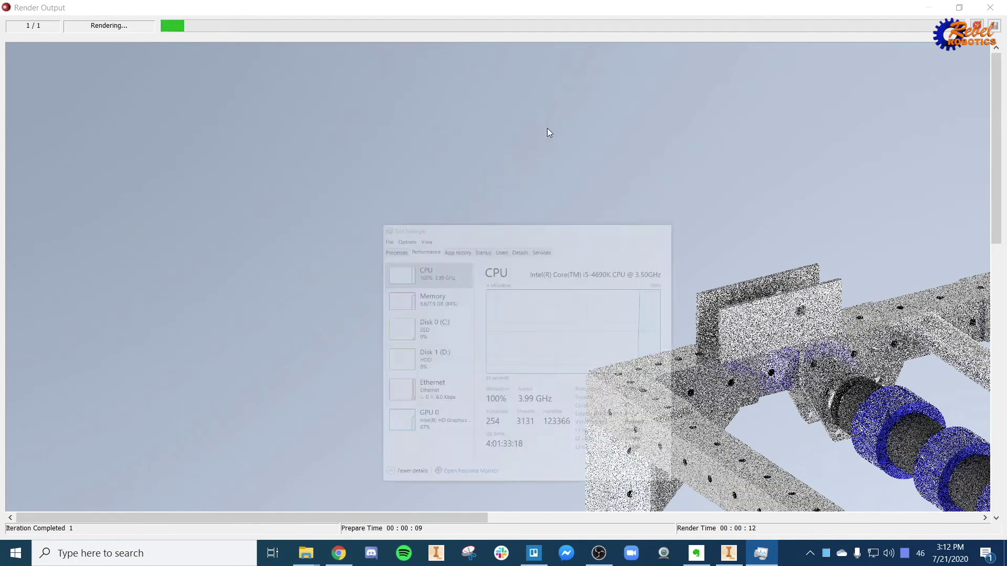
Inspect the rendered image of the intake's rollers and gearbox, and close the render output
drag(439, 518, 655, 518)
drag(995, 204, 995, 314)
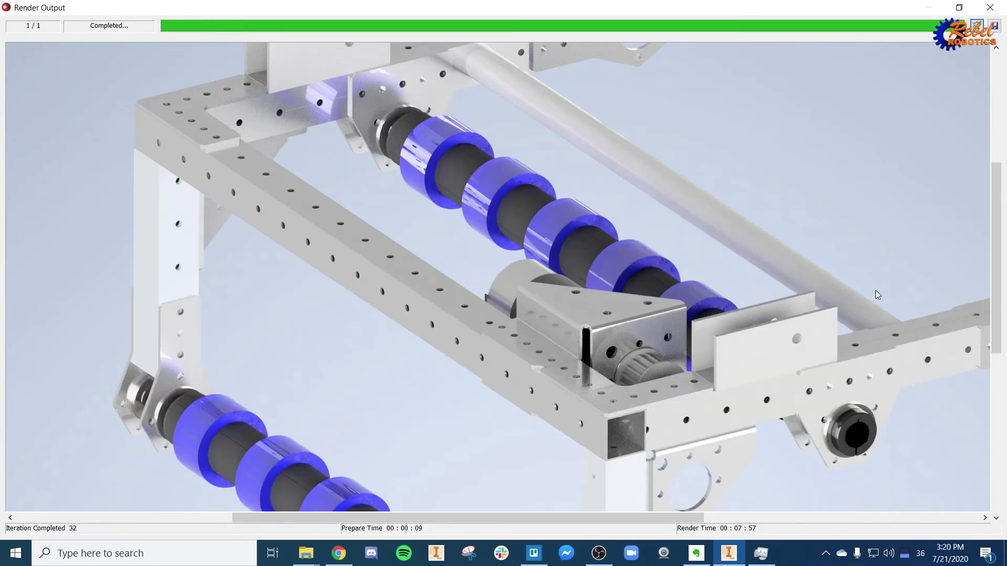
click(989, 7)
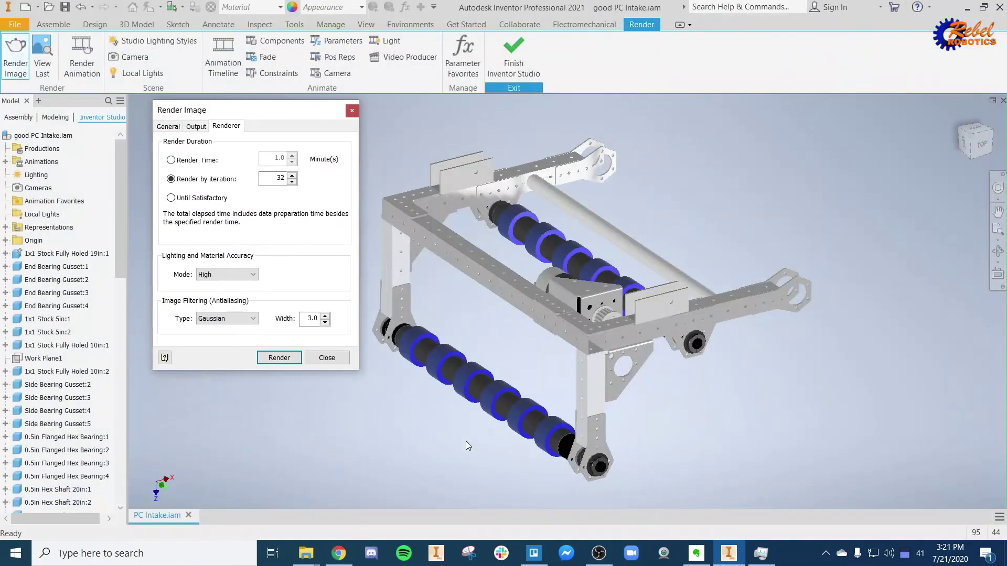
Switch to File Explorer and open the rendered PC Intake PNG from the Documents folder
mouse_move(305, 554)
click(315, 516)
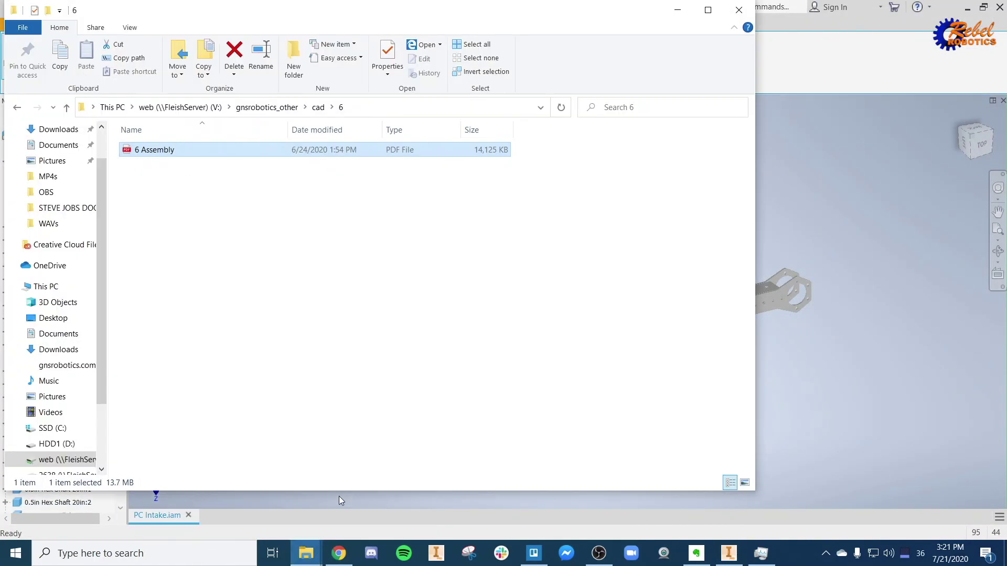
click(47, 286)
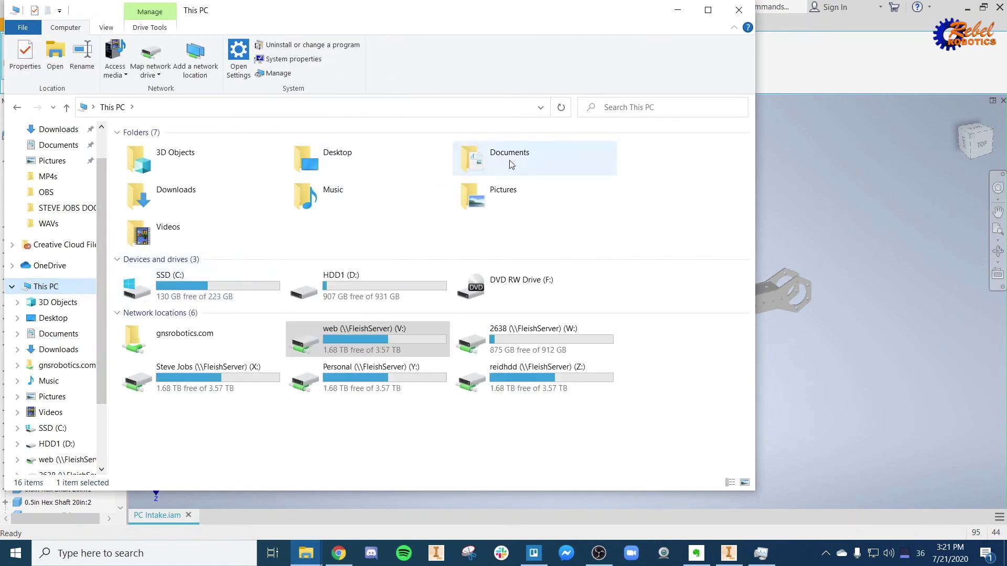
double_click(512, 163)
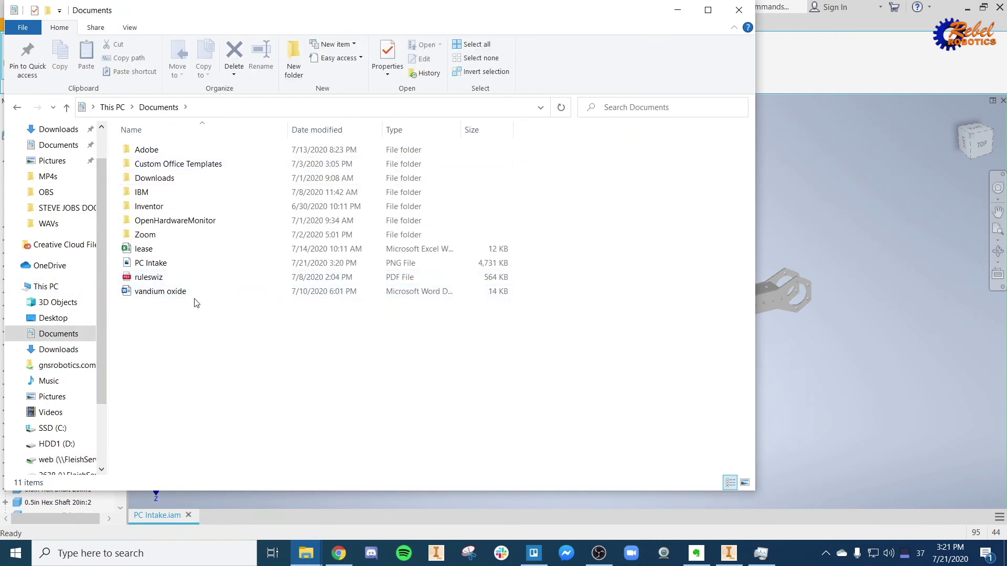
double_click(150, 264)
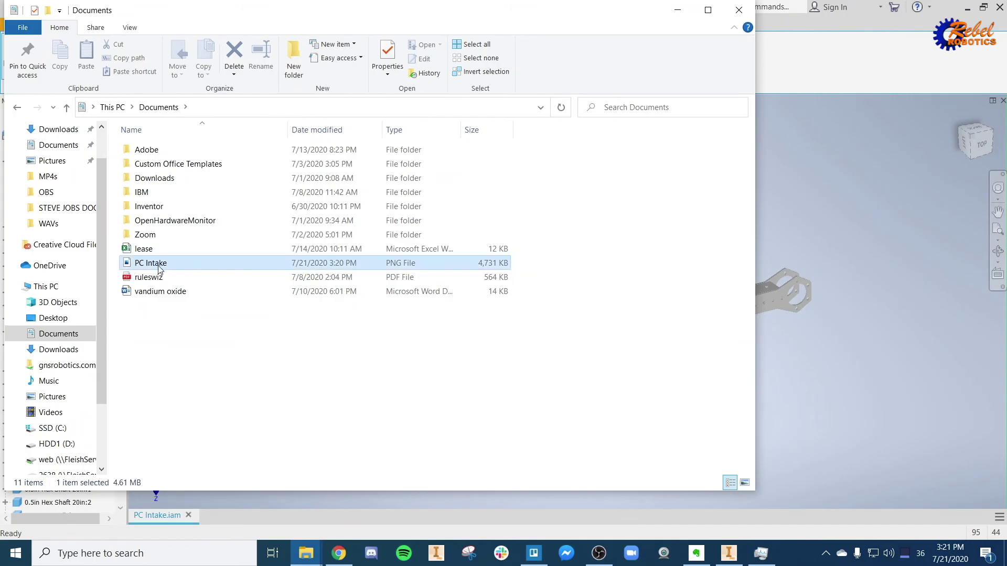